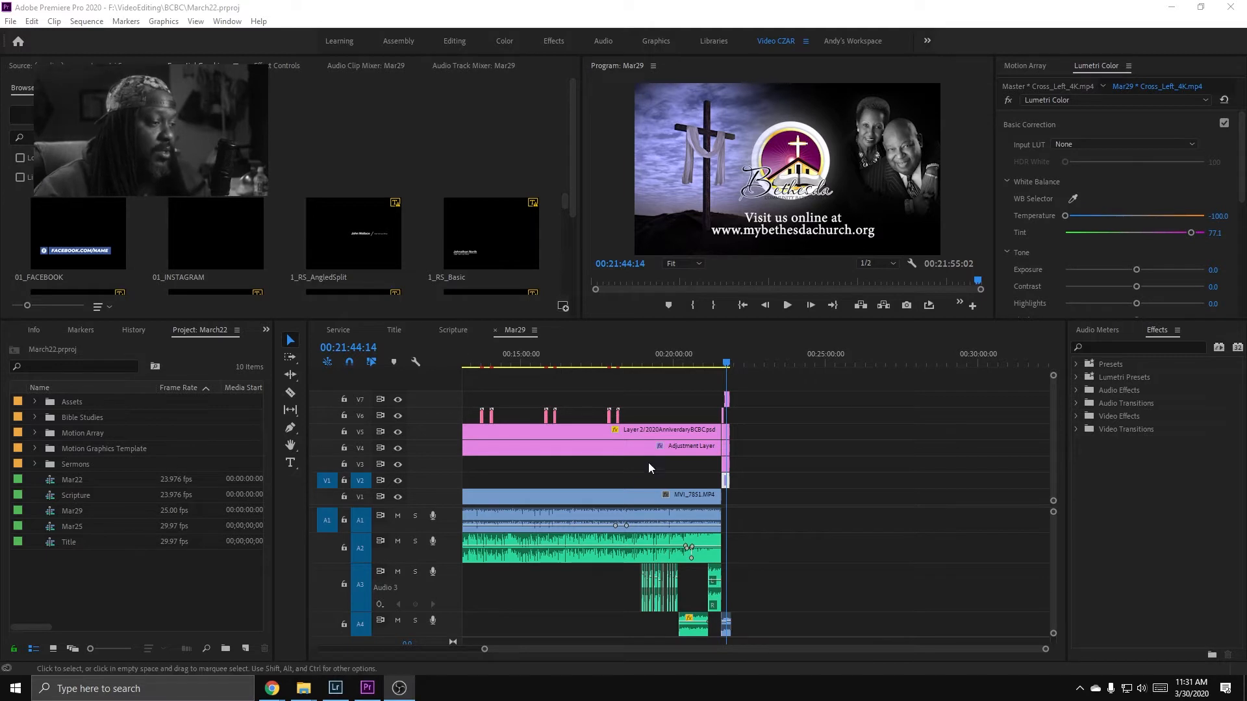
Mute audio tracks A1, A2, A3 and A4 in the Mar29 sequence
left_click_drag(542, 649, 320, 649)
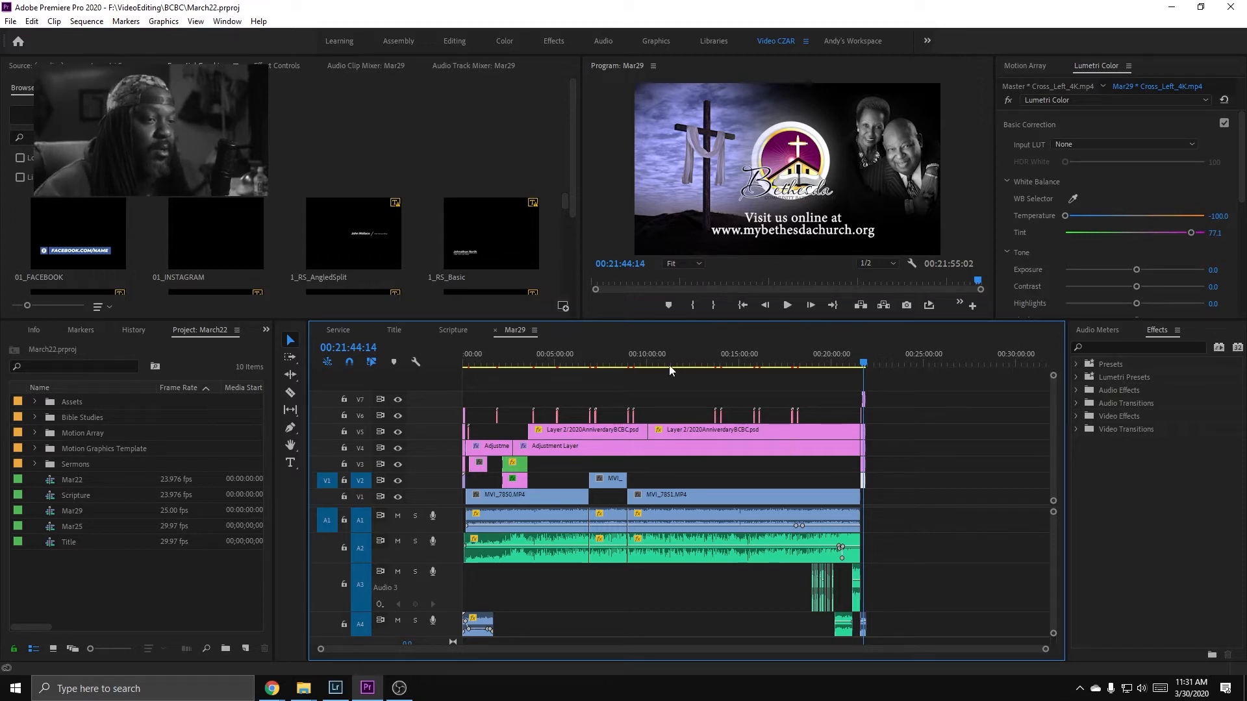
left_click(397, 515)
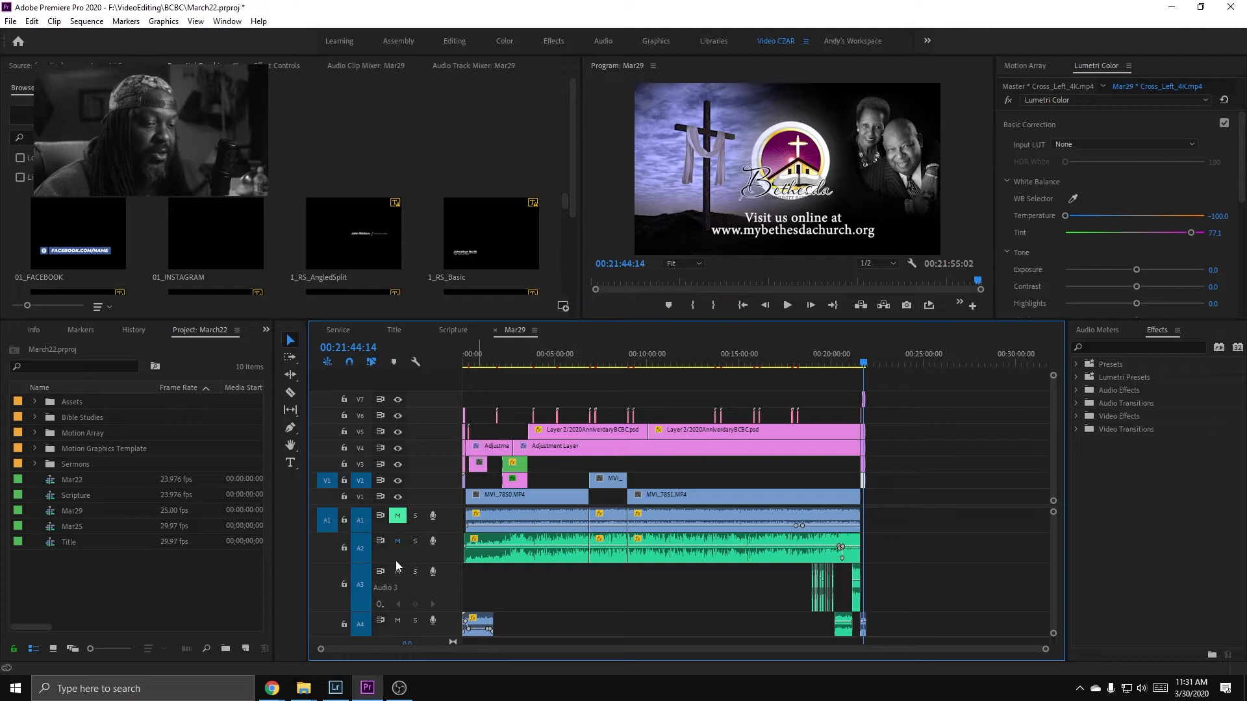
left_click(398, 541)
left_click(397, 572)
left_click(398, 620)
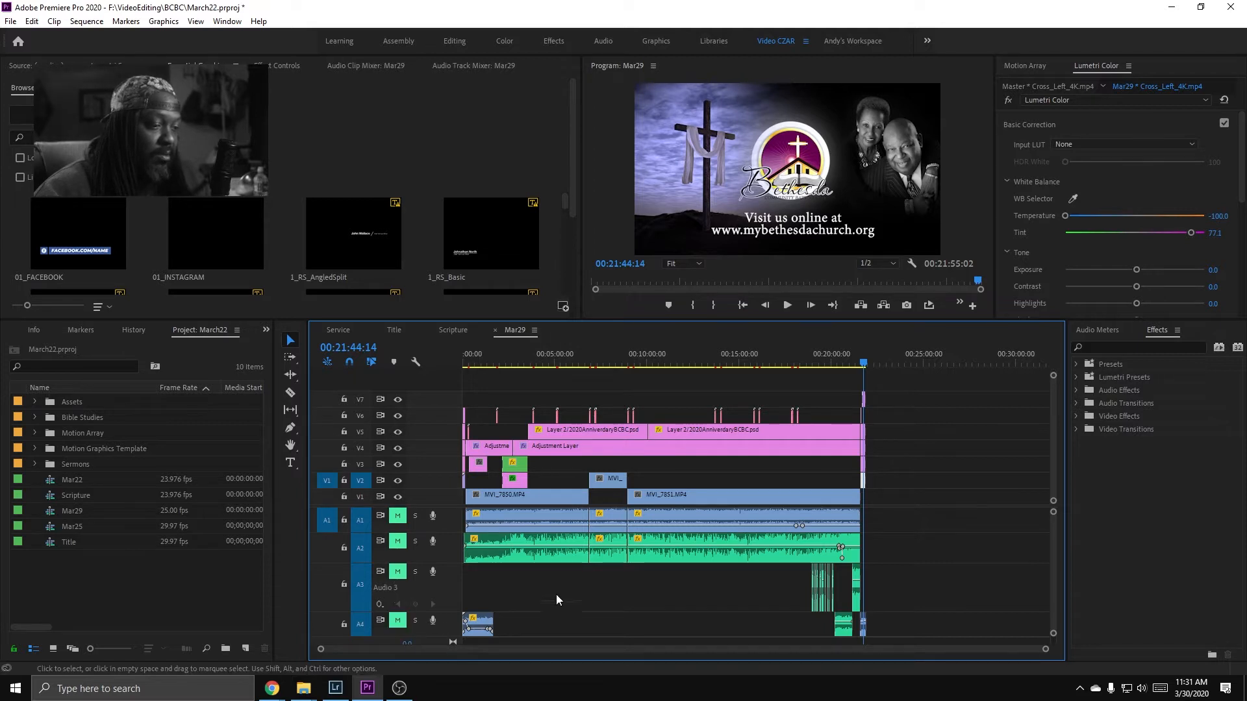
Place the playhead at 00:13:50:18 in the Mar29 sequence and open its export settings
left_click_drag(549, 363, 717, 365)
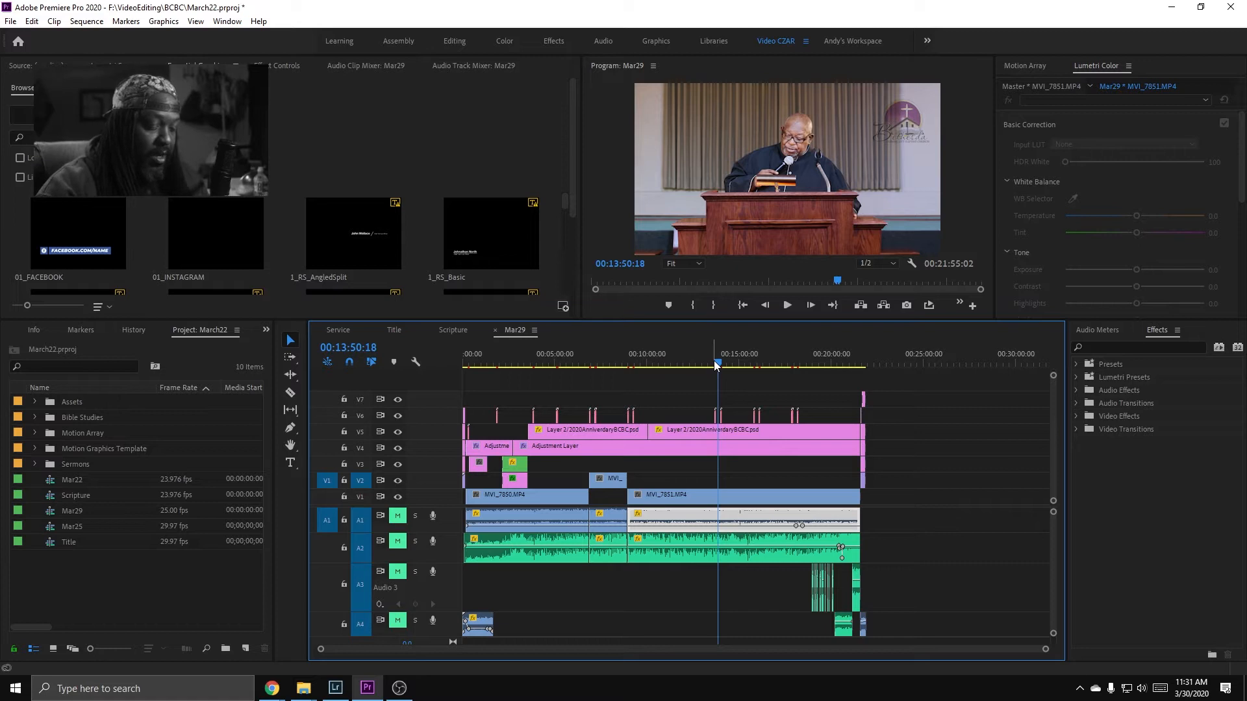
key("ctrl+m")
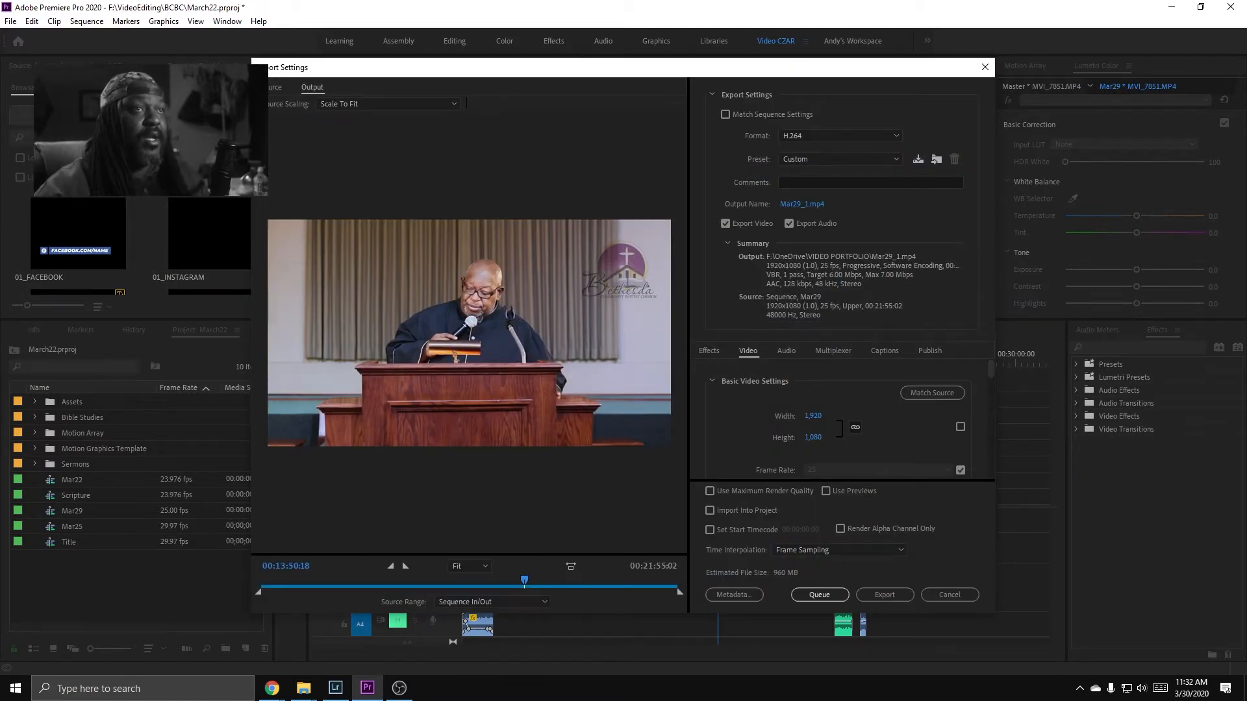
key("alt+Tab")
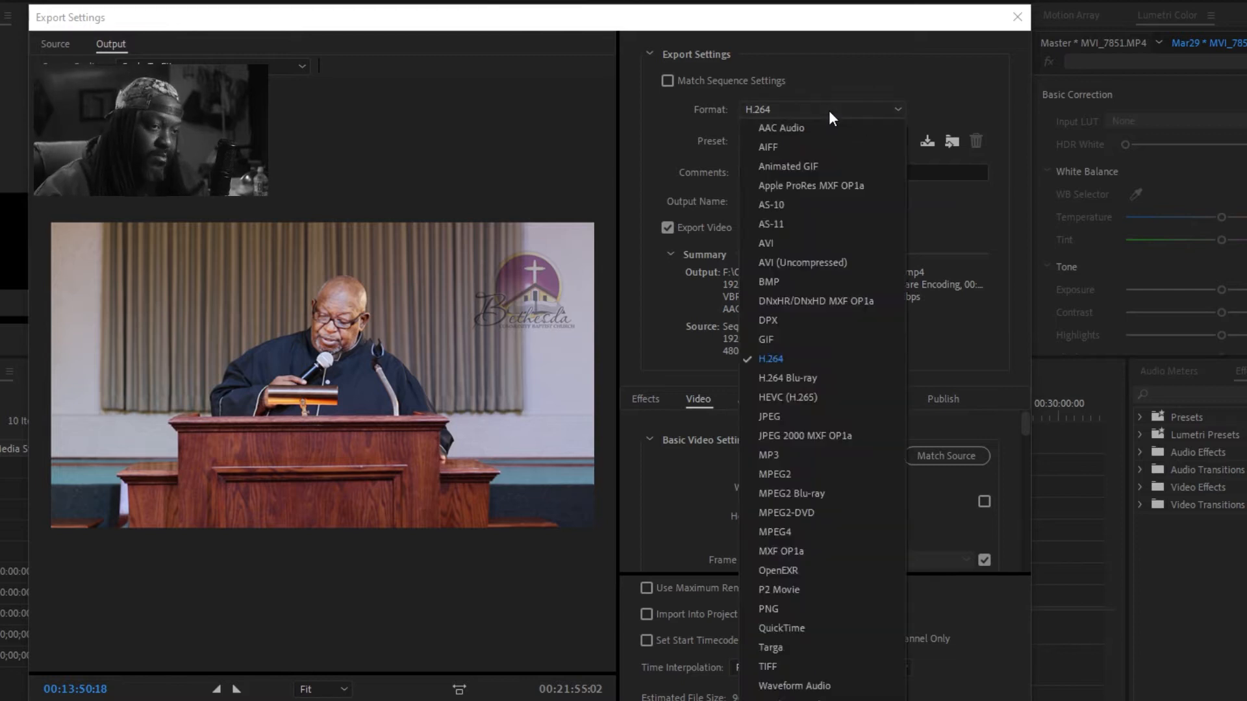
Review the available export presets and encoding formats, keeping the format on H.264
left_click(814, 140)
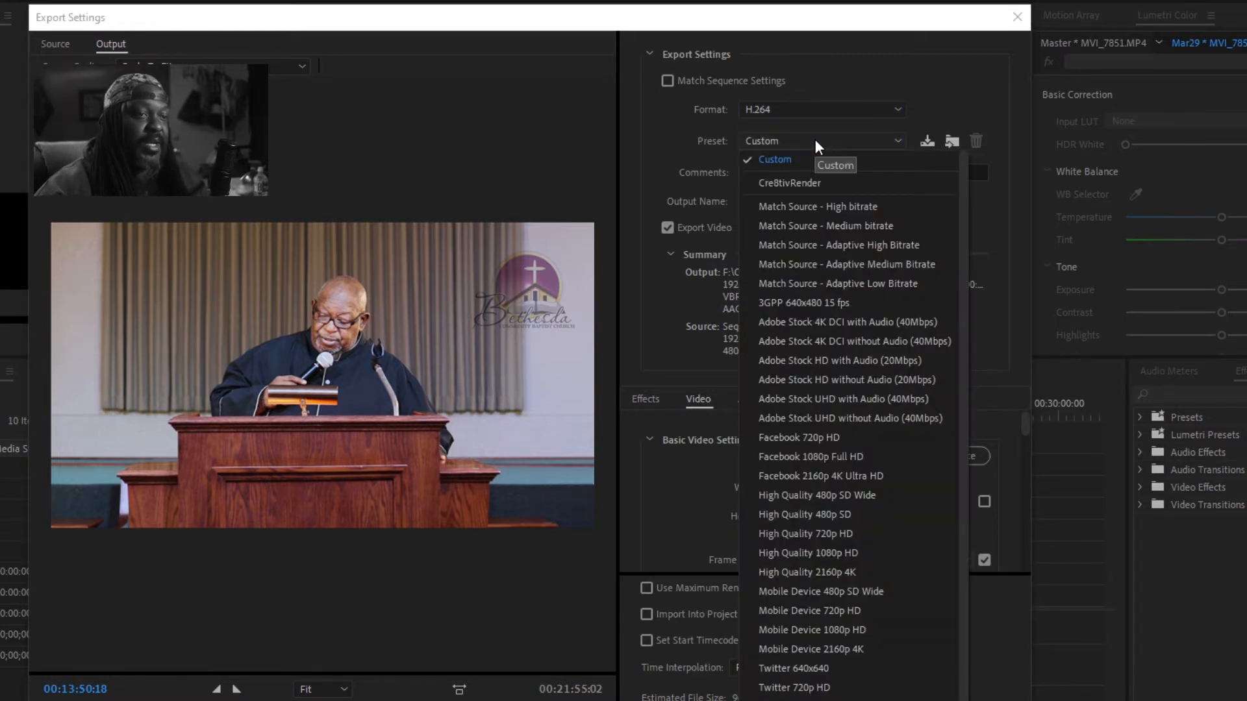
left_click(658, 503)
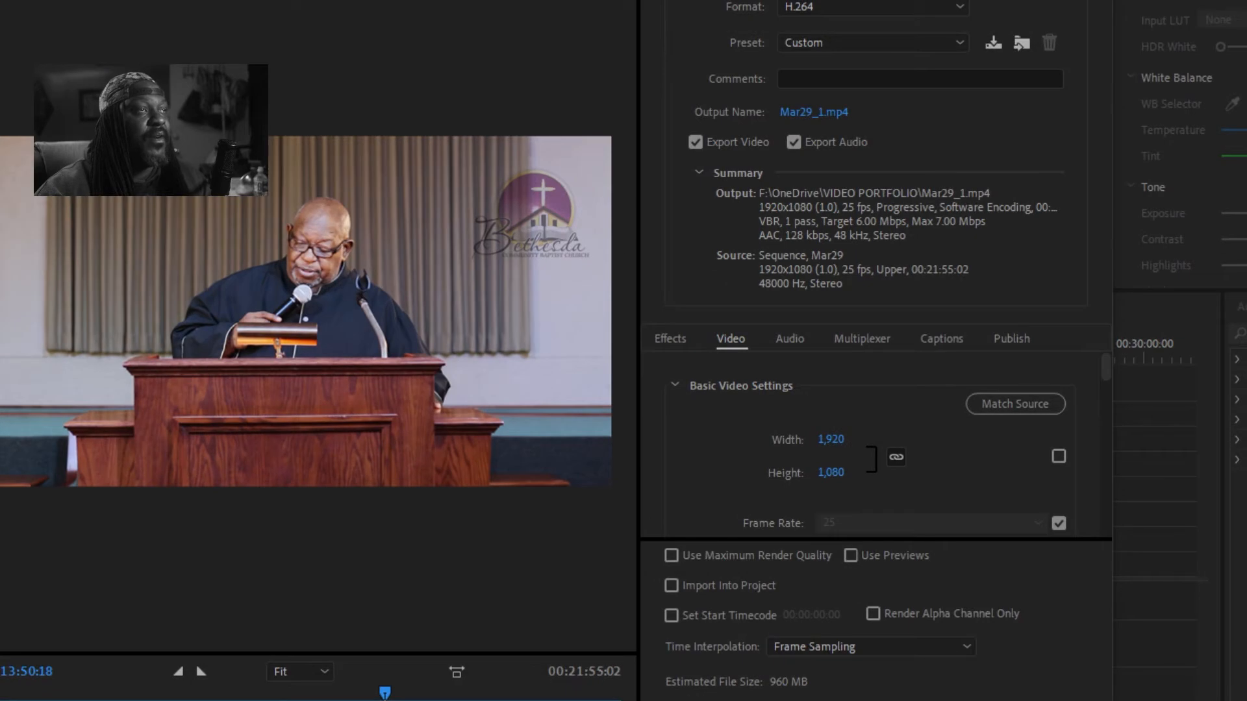
left_click(857, 6)
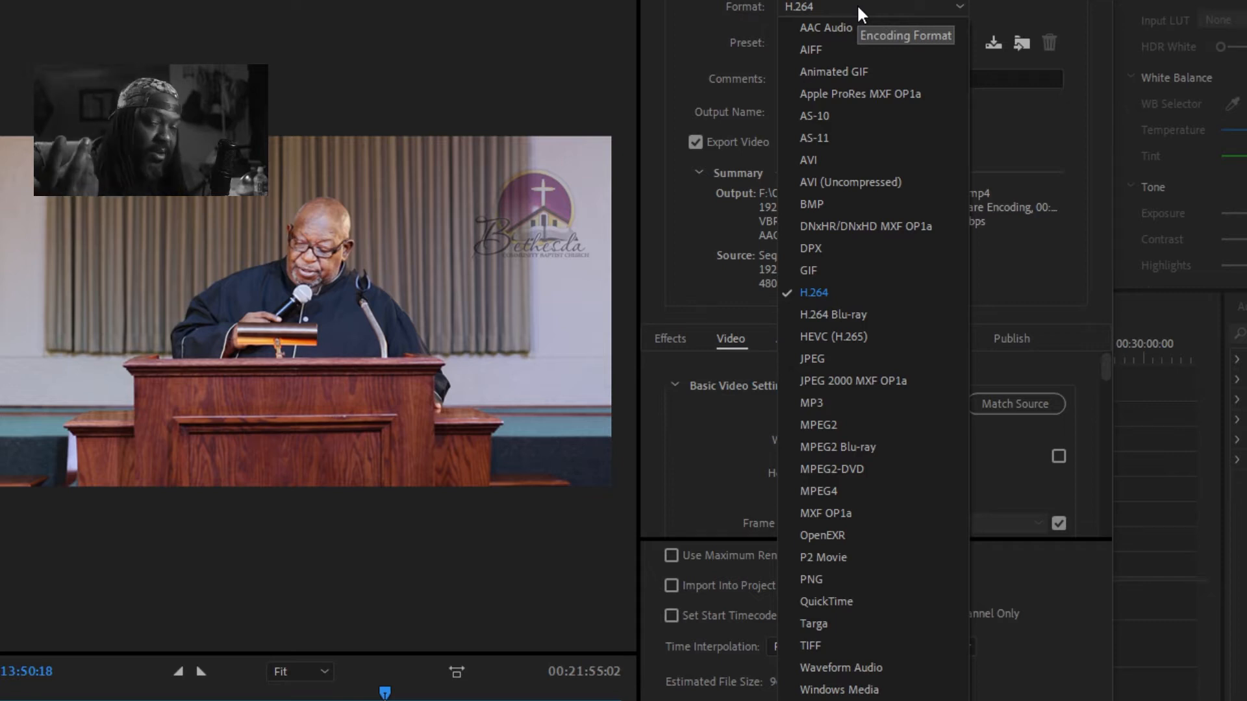
left_click(1140, 166)
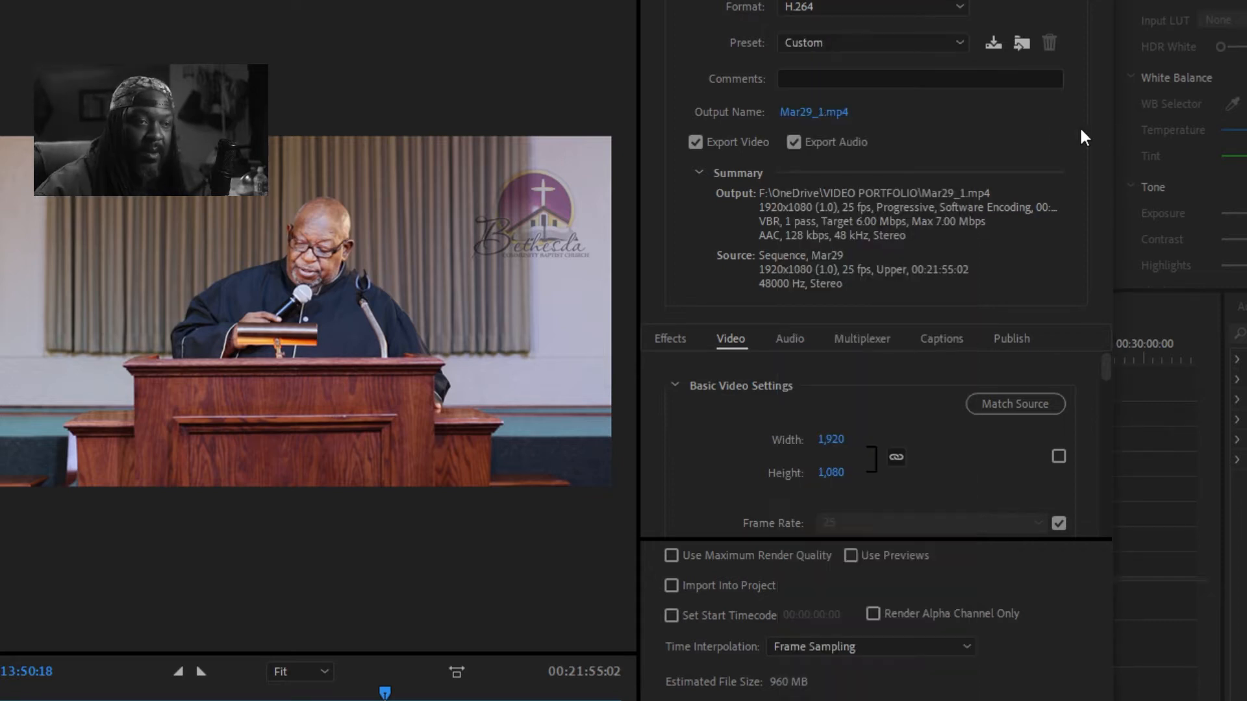
Try the Match Source - High bitrate export preset, followed by Match Source - Medium bitrate
left_click(910, 41)
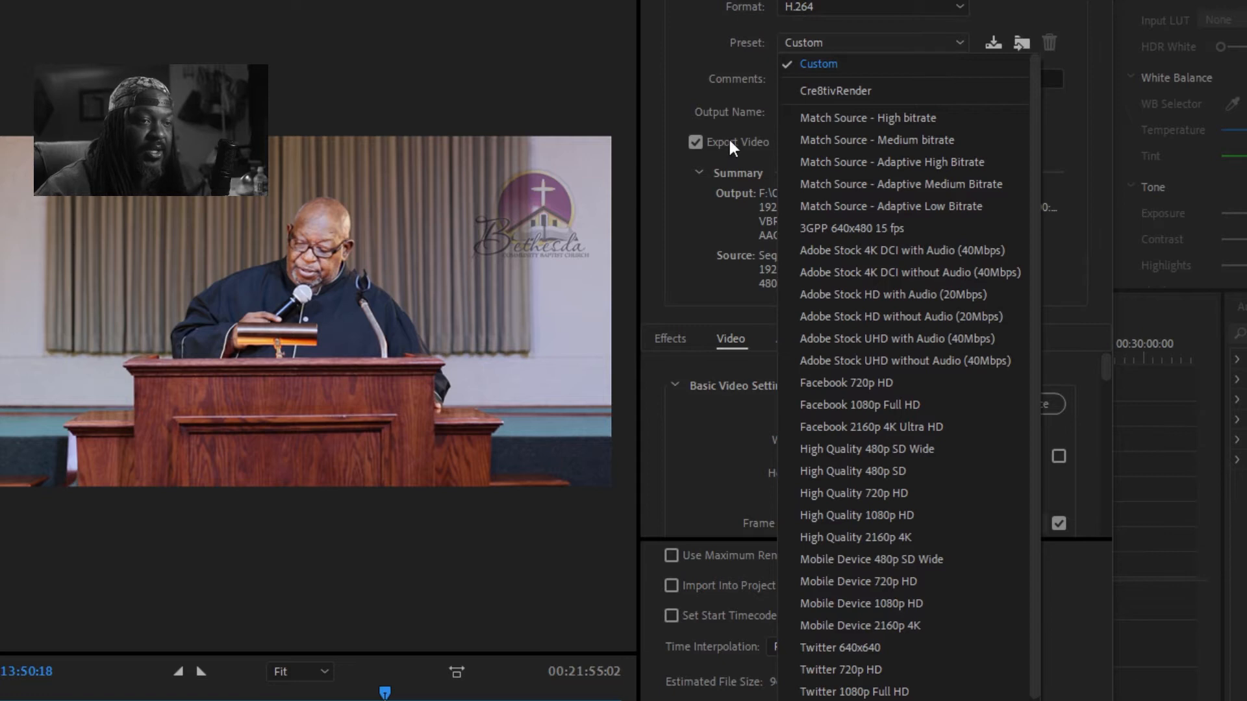
left_click(887, 117)
left_click(891, 42)
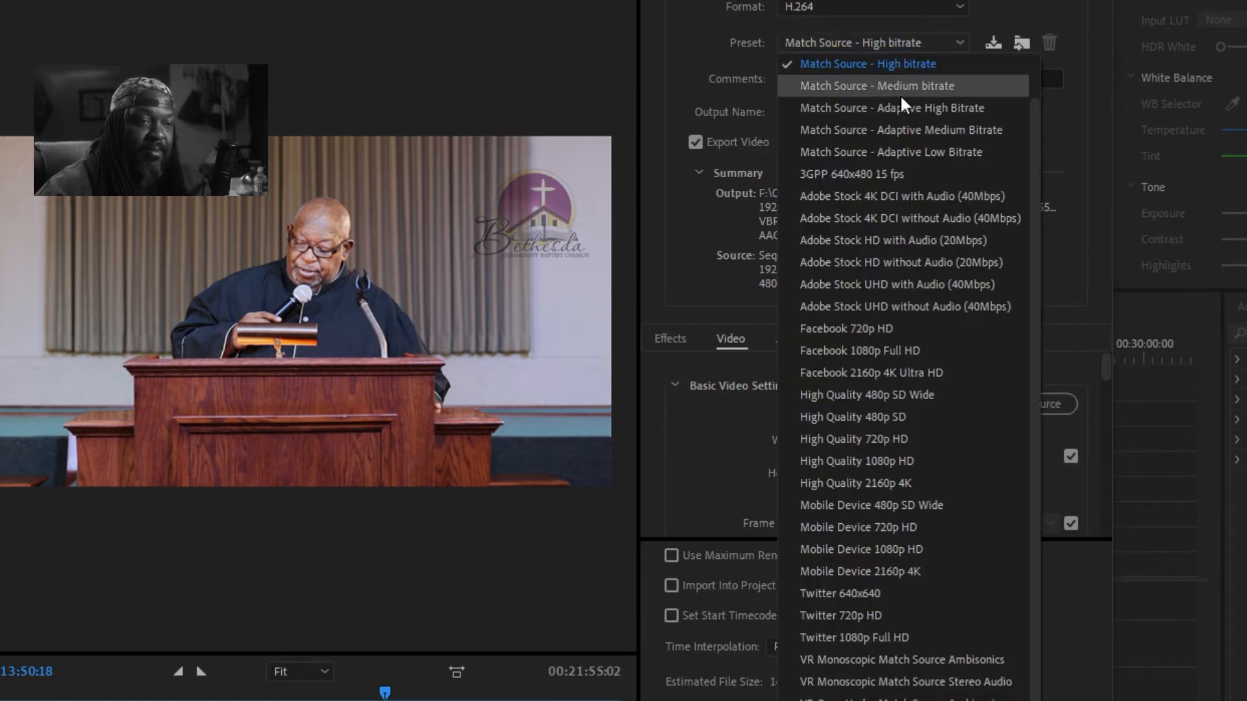
left_click(902, 88)
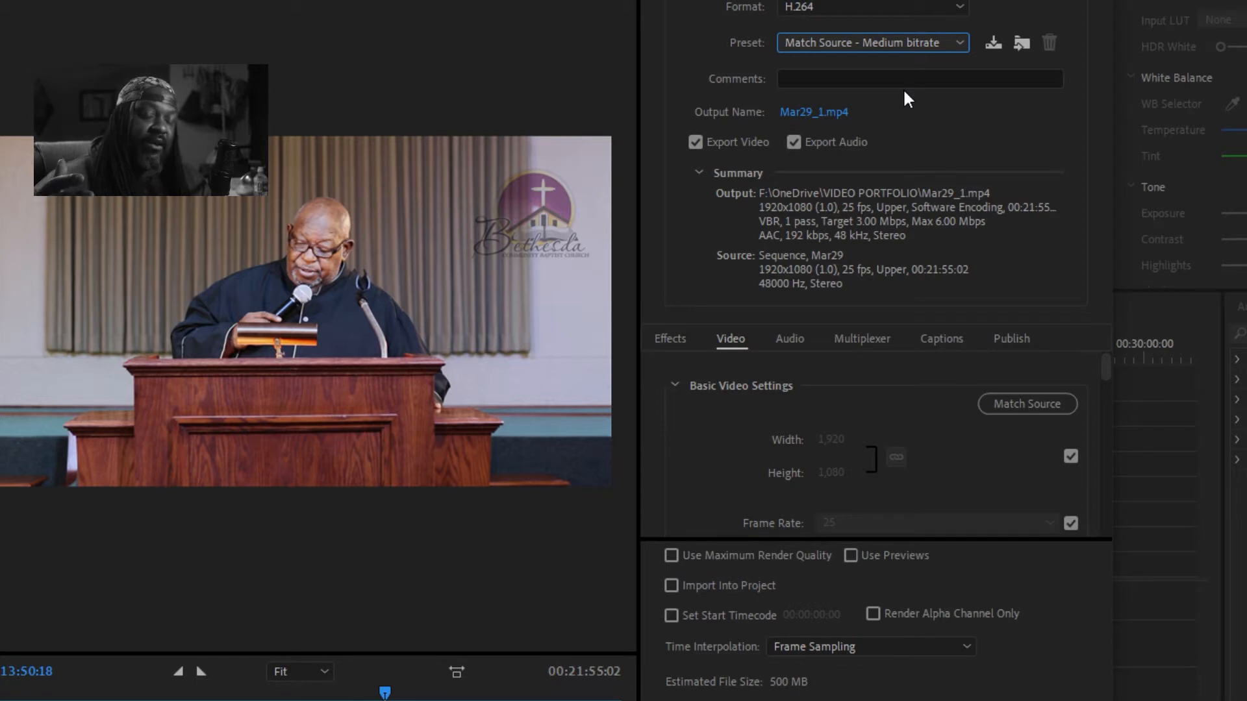
left_click(880, 40)
left_click(879, 41)
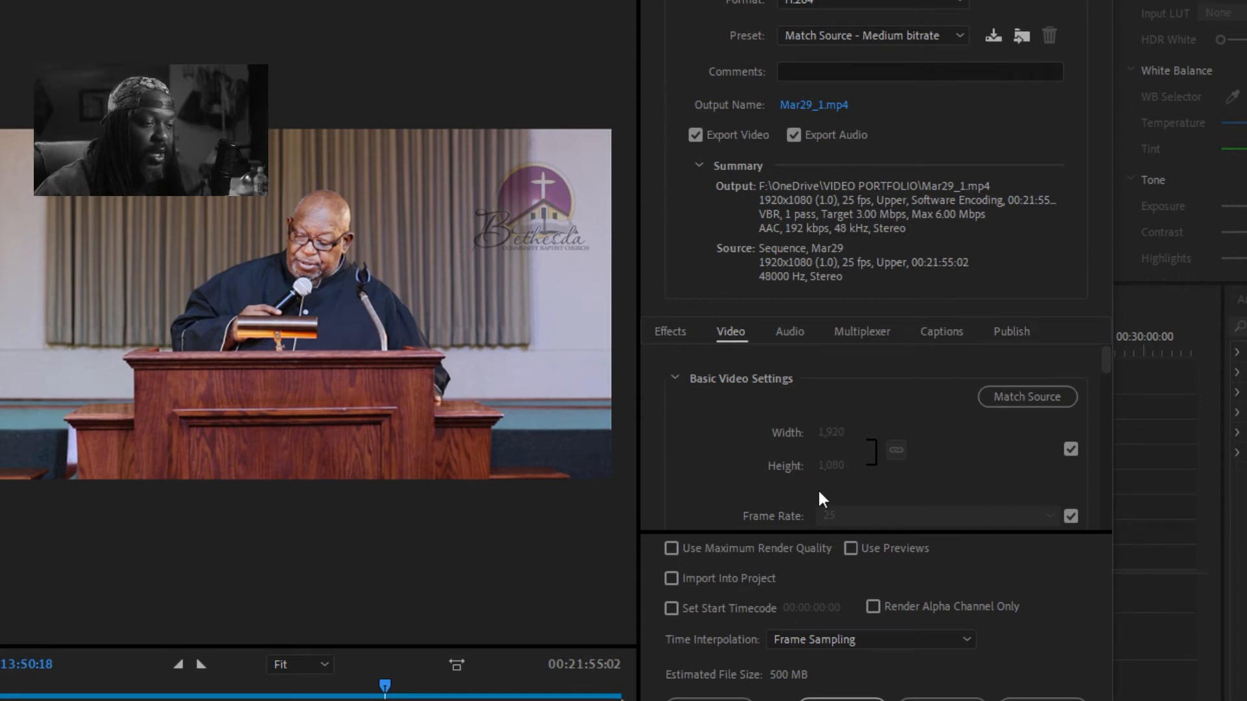
Switch the export preset back to Match Source - High bitrate
left_click(867, 34)
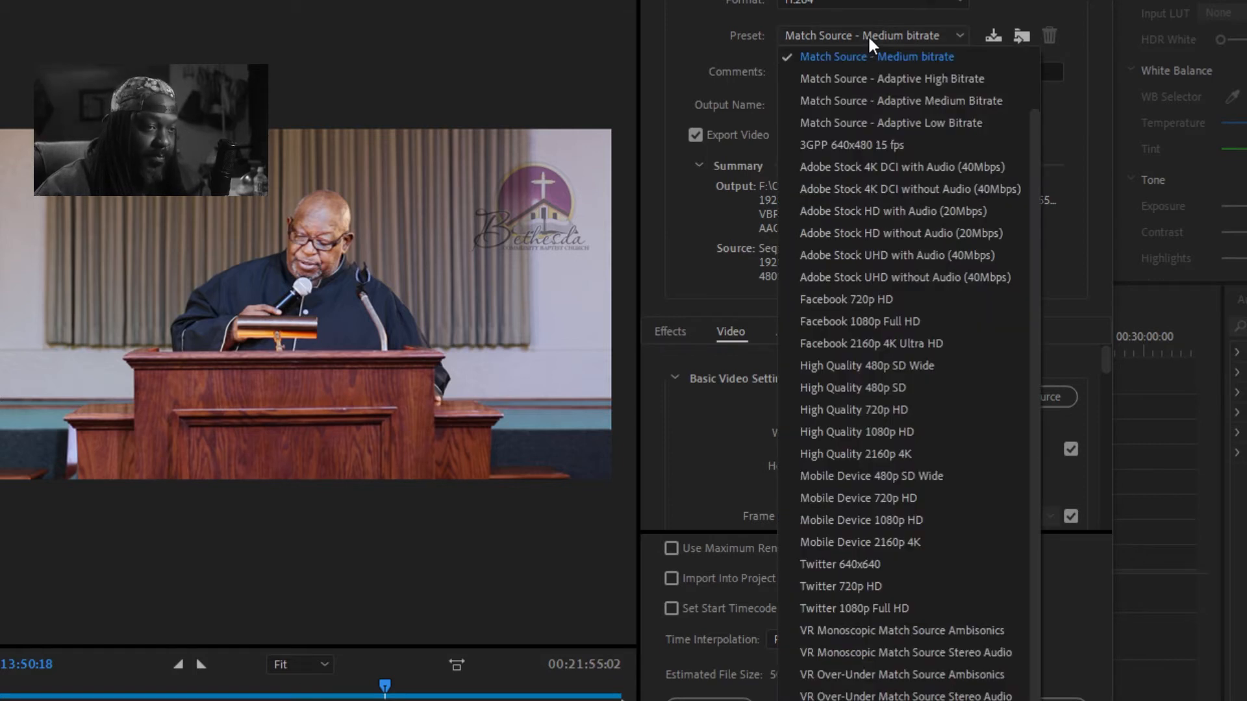
scroll(875, 78, "up", 1)
left_click(874, 100)
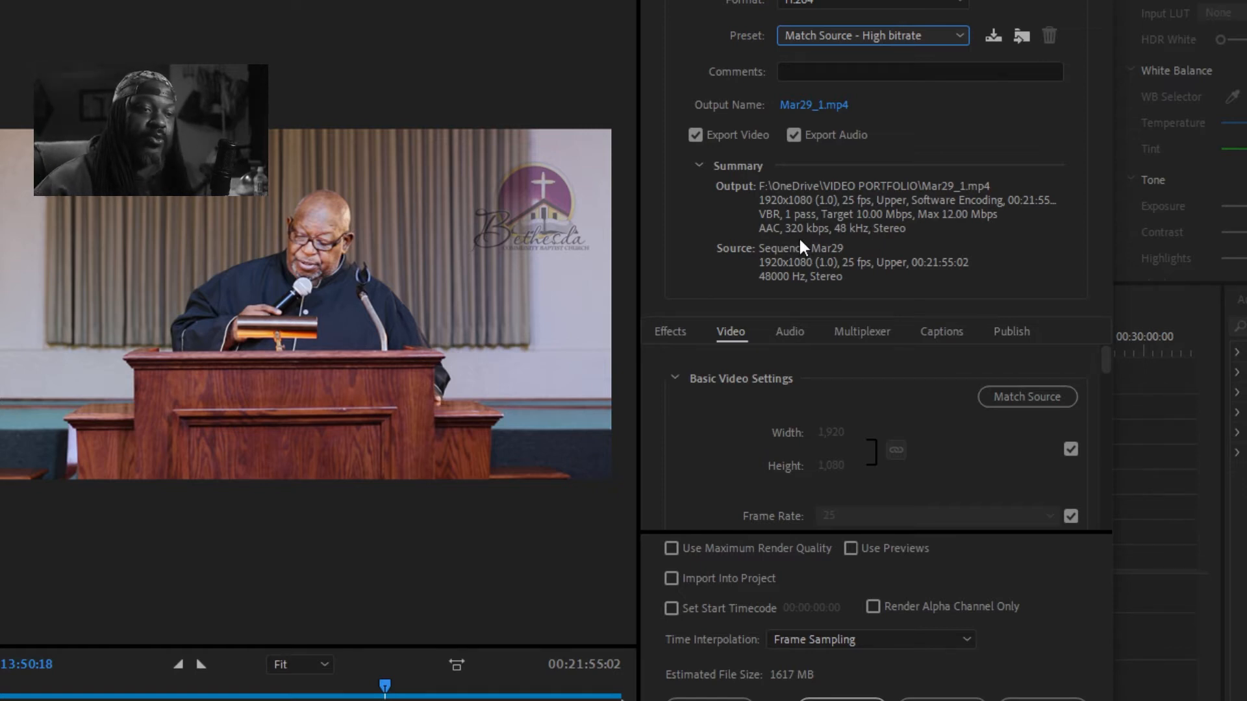
Compare the Match Source - Medium bitrate and Match Source - Adaptive Low Bitrate export presets by applying each in turn
left_click(922, 33)
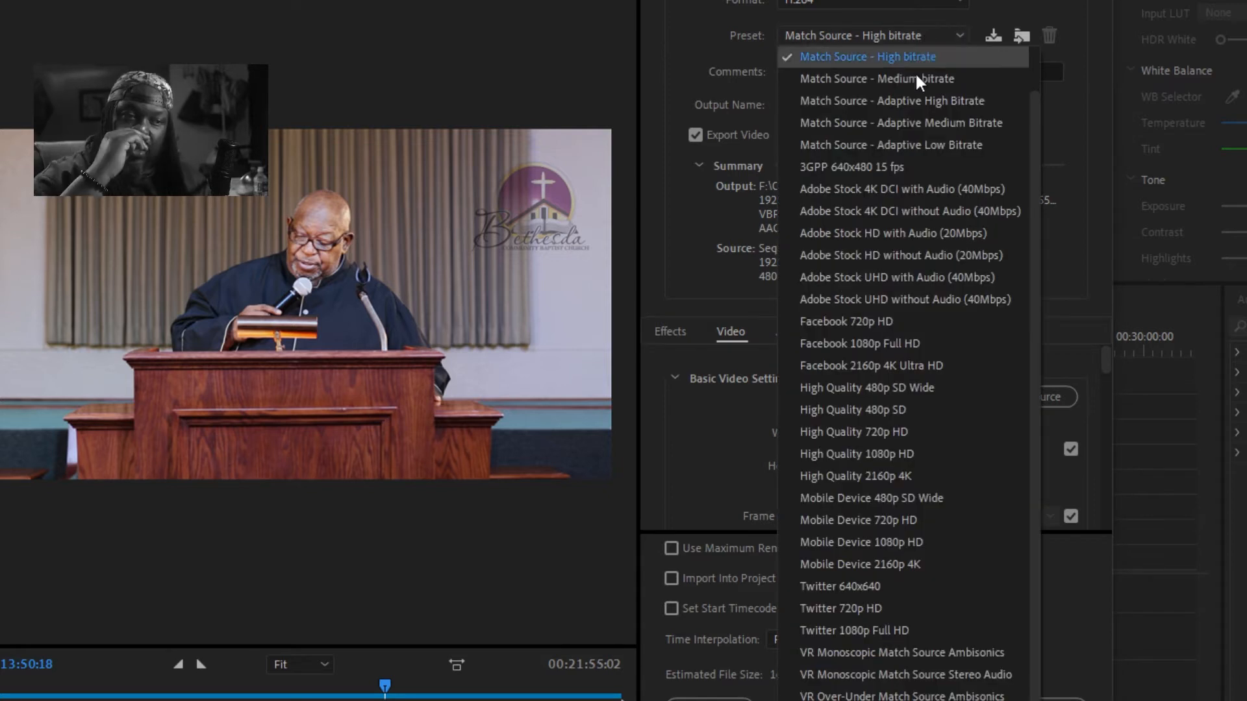
left_click(914, 77)
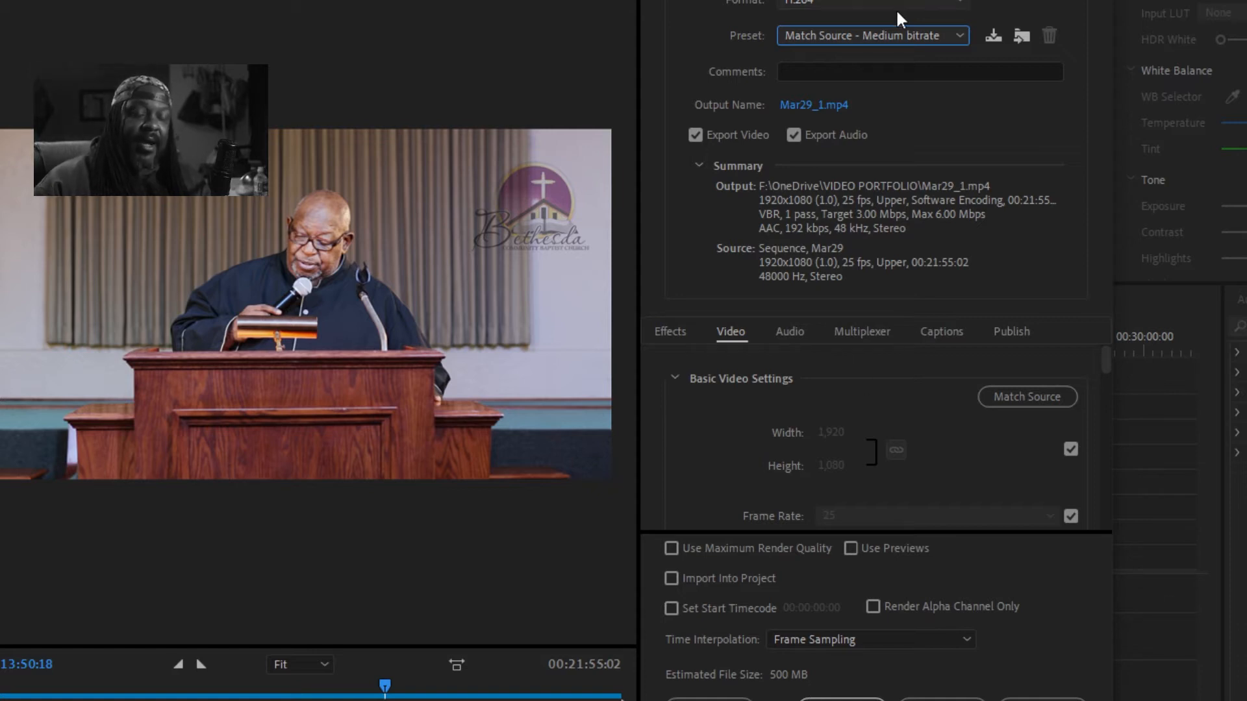
left_click(887, 36)
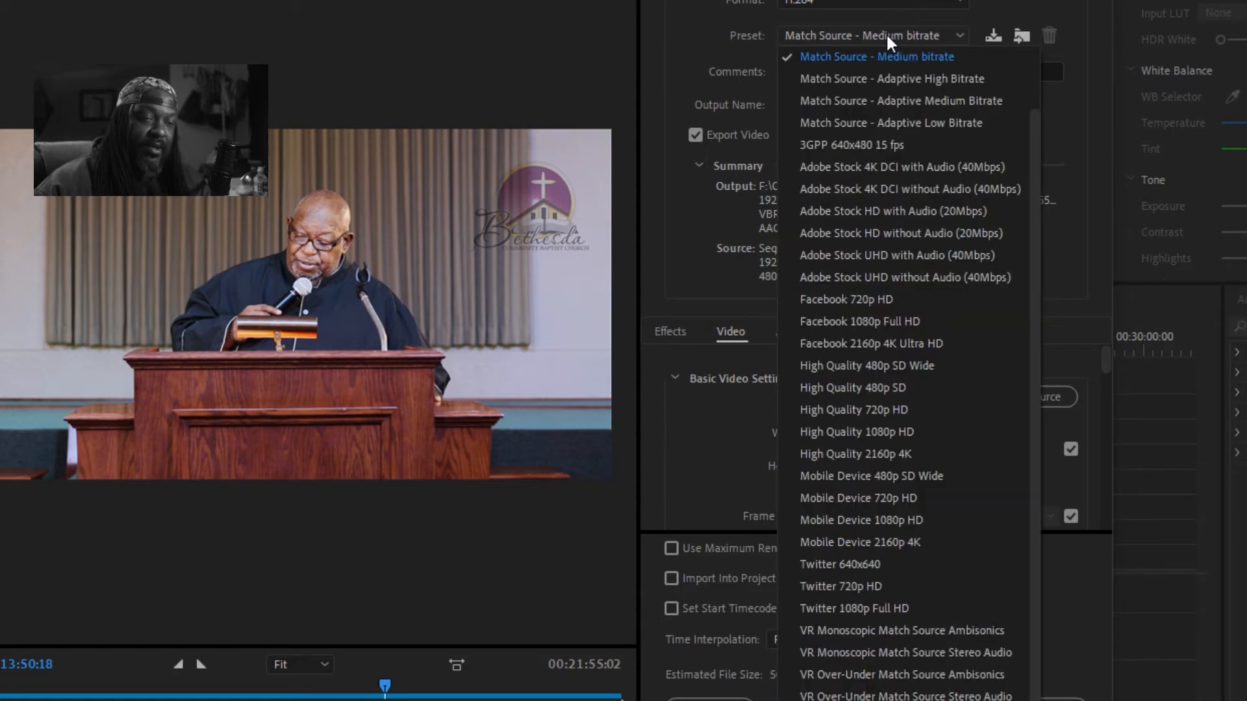
left_click(968, 117)
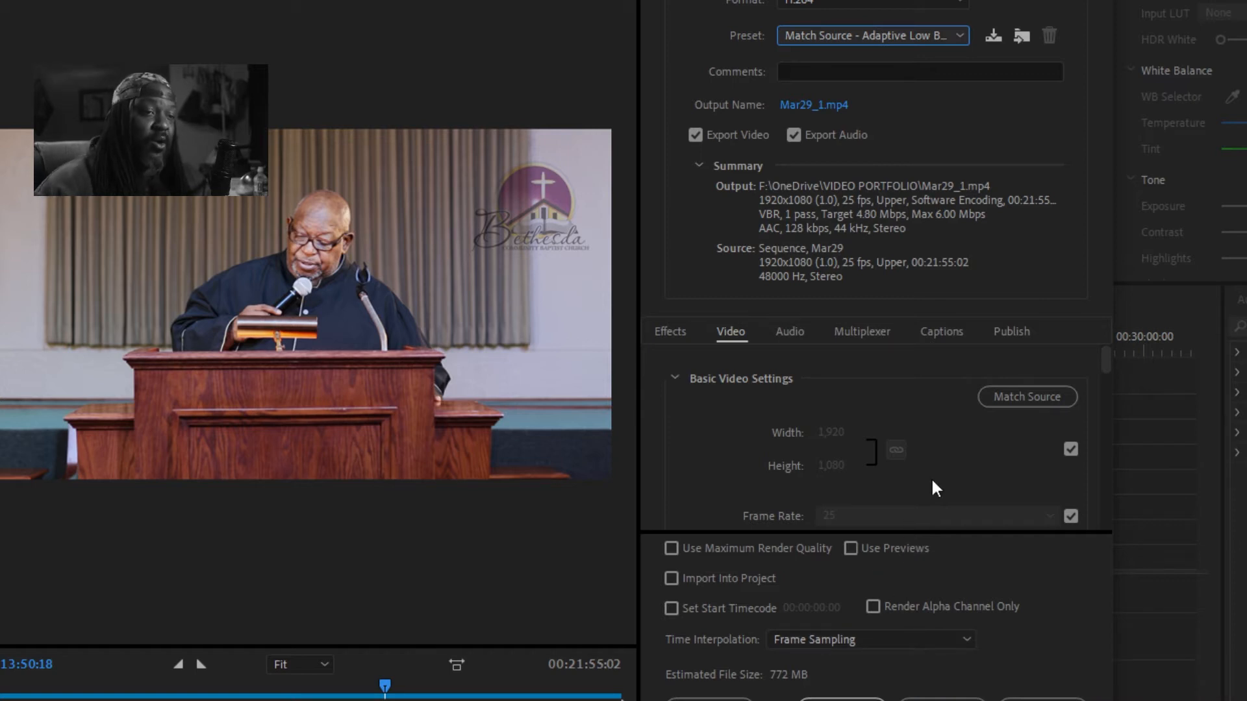
Apply the Mobile Device 1080p HD export preset
left_click(897, 37)
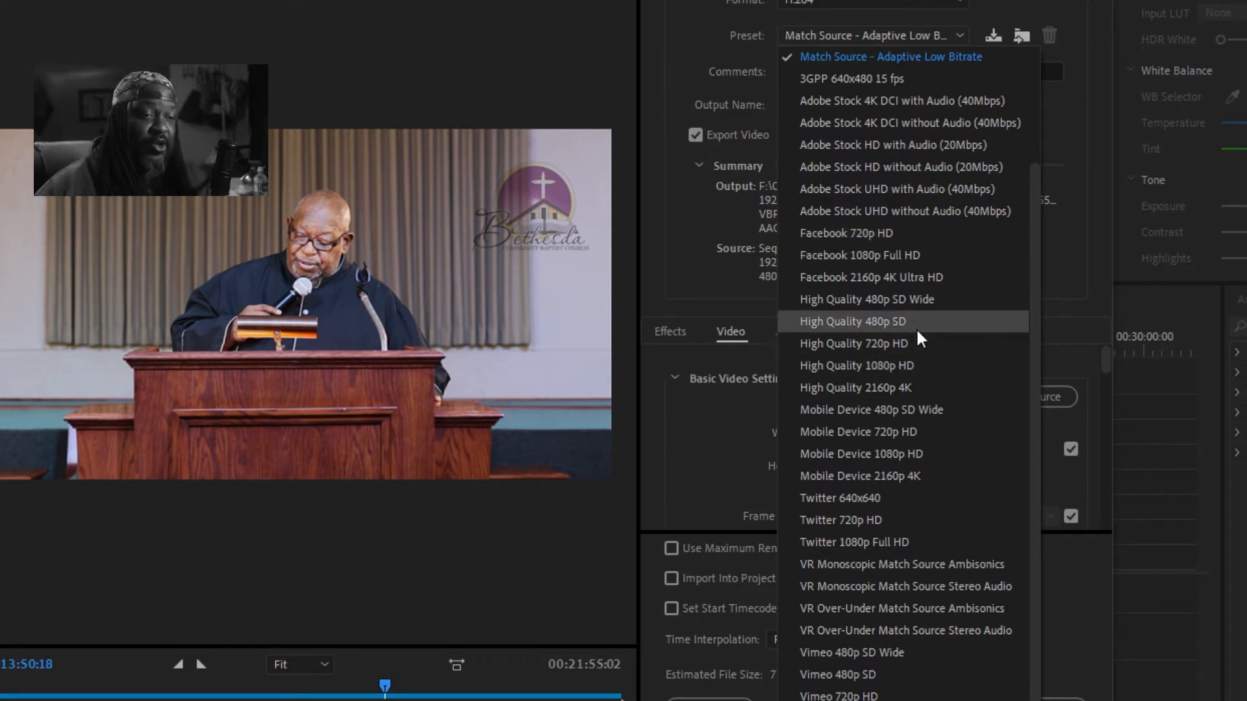
left_click(918, 451)
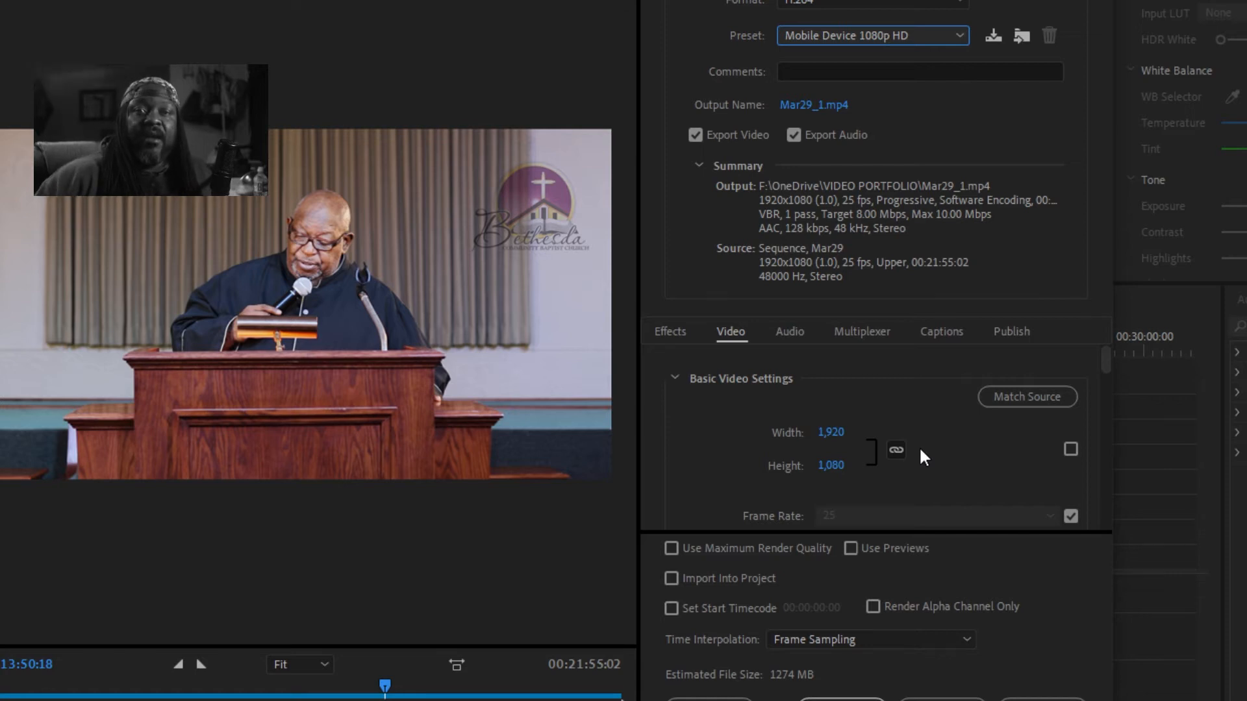
Set both the target bitrate and the maximum bitrate of the video export to 5 Mbps
scroll(684, 465, "down", 4)
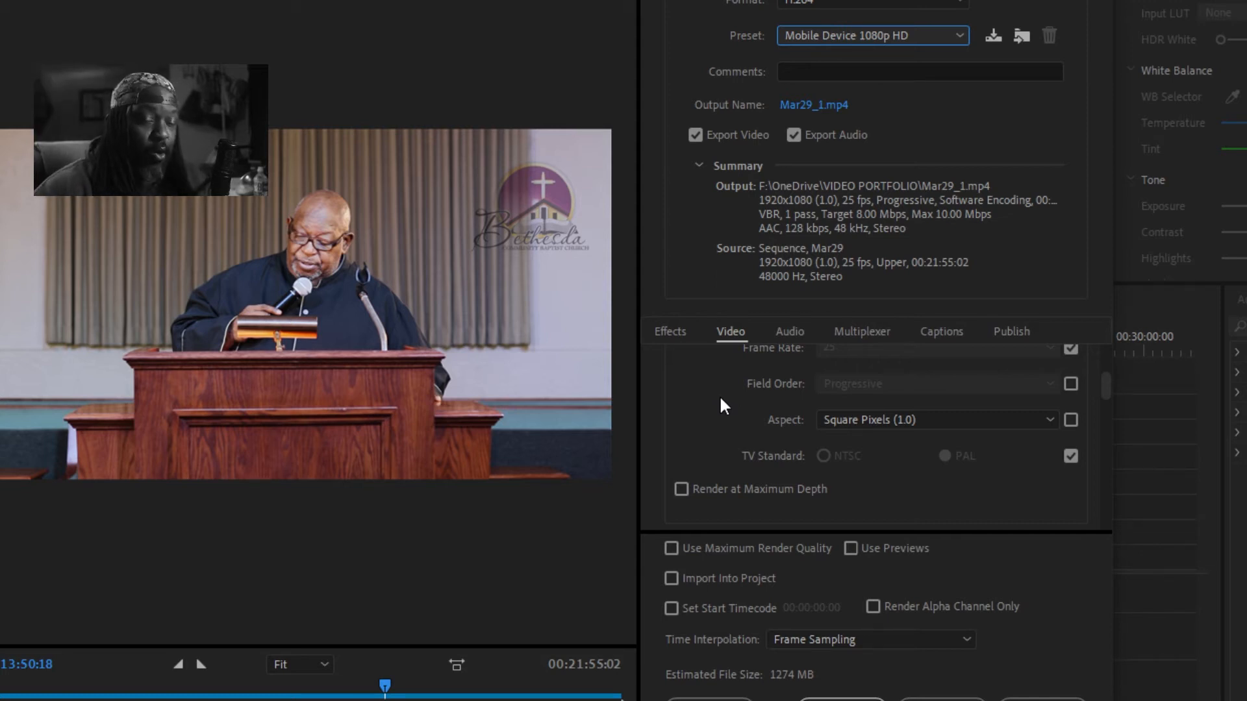
scroll(683, 454, "down", 4)
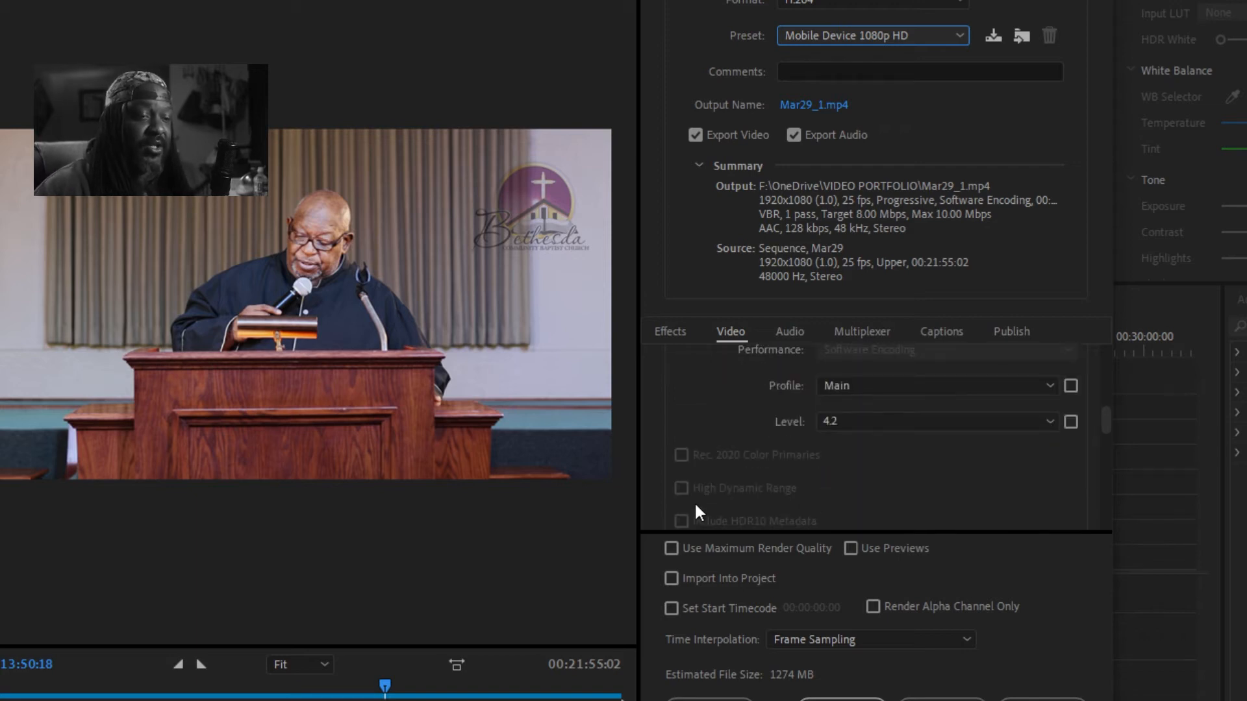
scroll(695, 505, "down", 6)
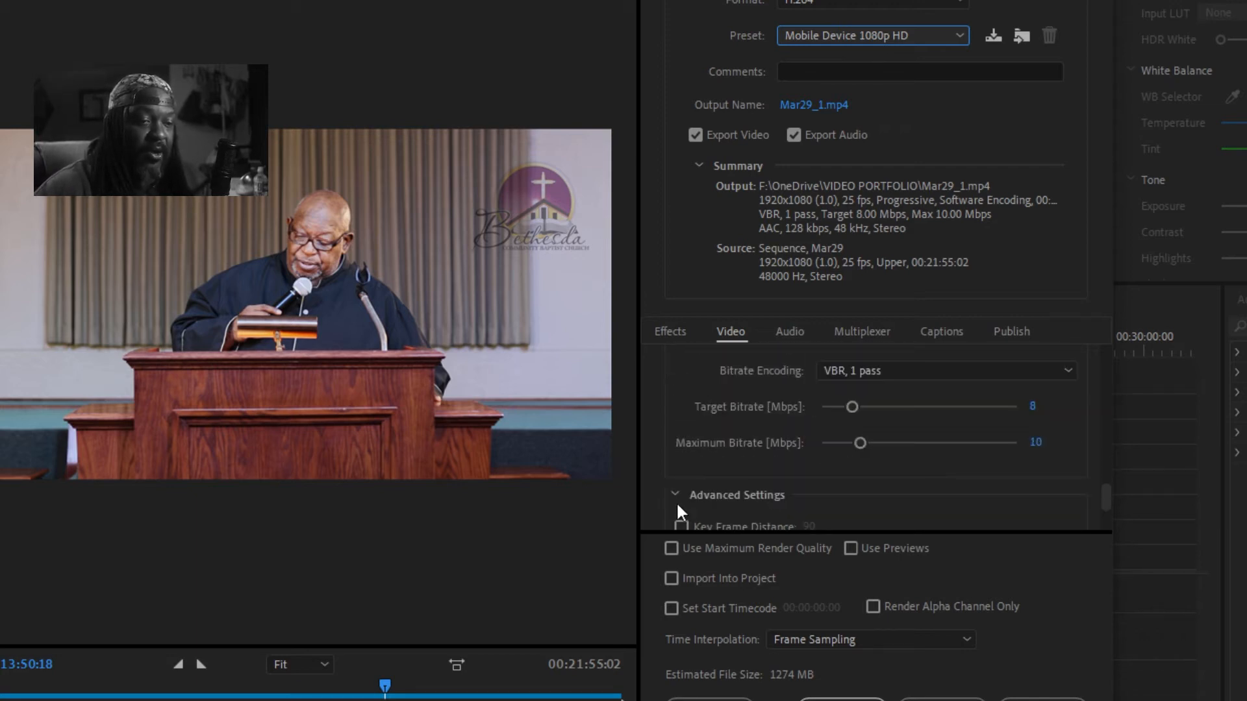
scroll(677, 506, "up", 1)
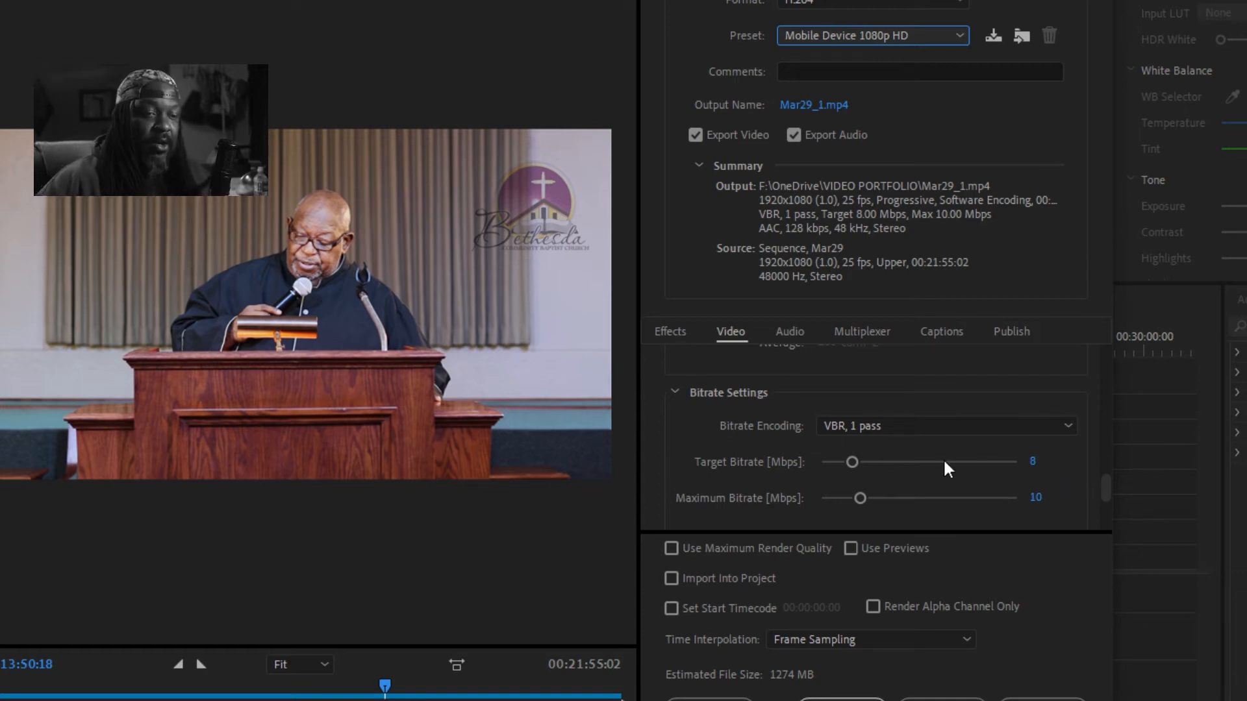
left_click(1033, 462)
type("5")
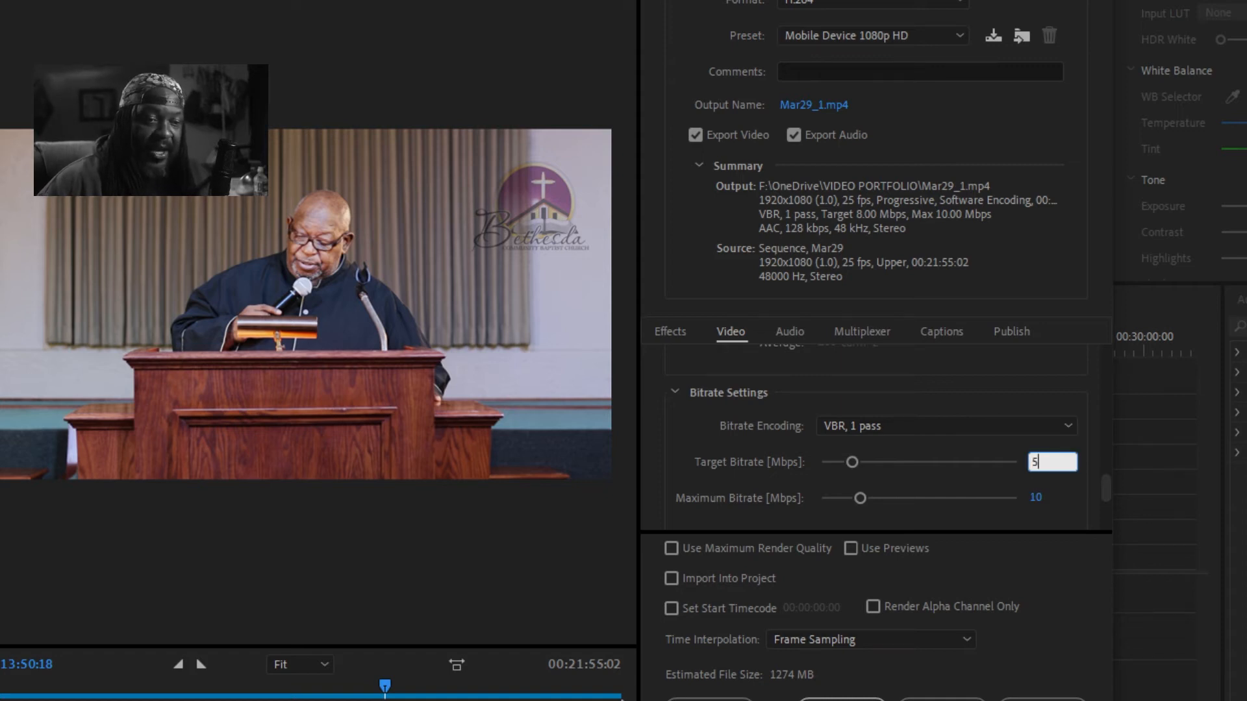
left_click(1034, 497)
type("5")
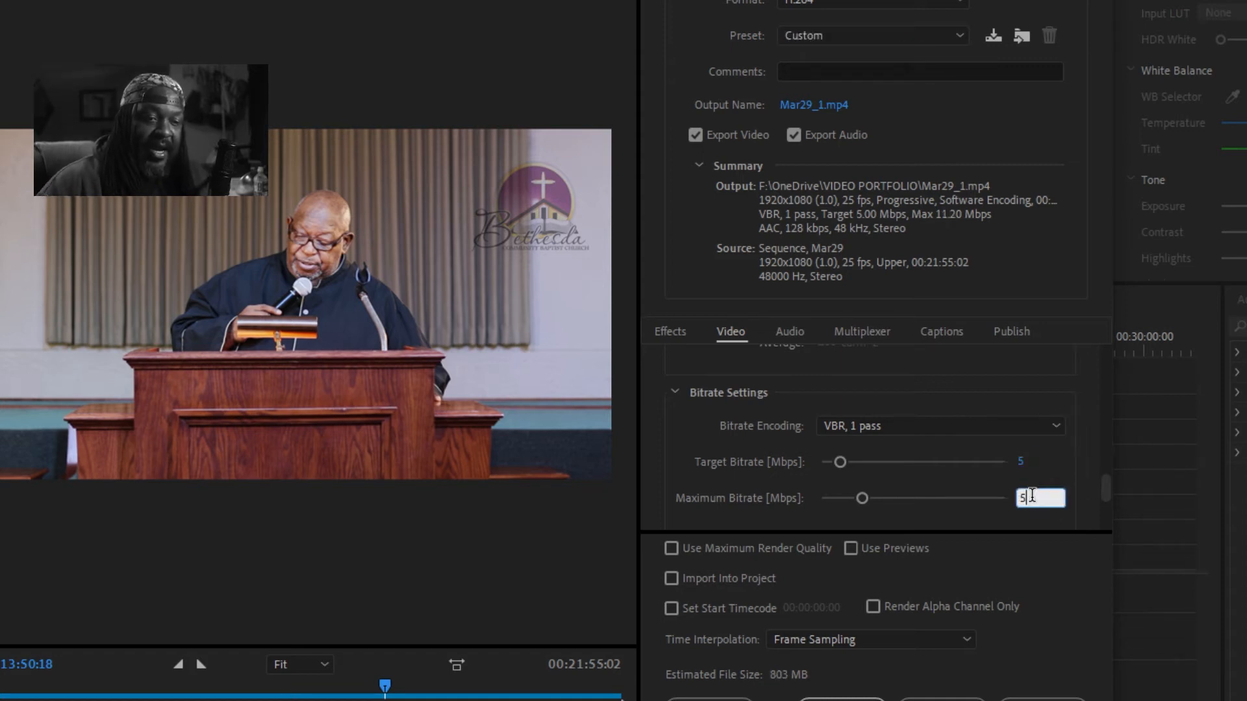
left_click(696, 462)
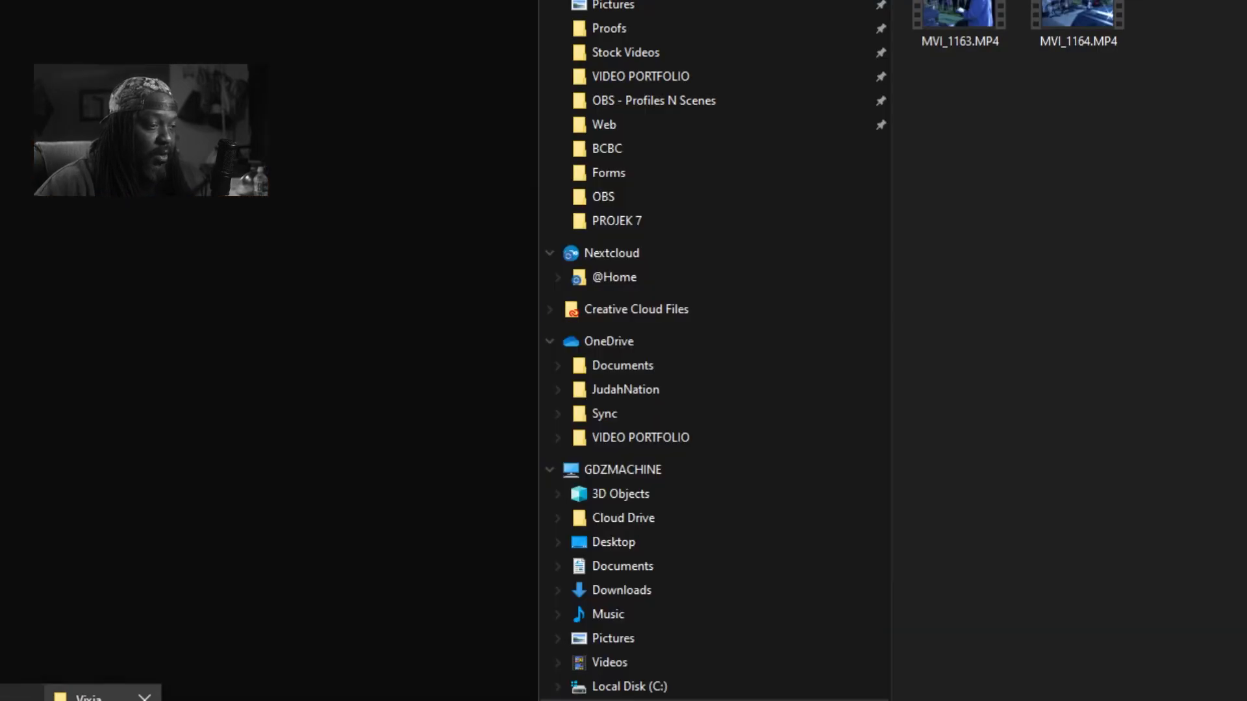
Switch to File Explorer and examine the file sizes and lengths of the previously exported videos
left_click(102, 698)
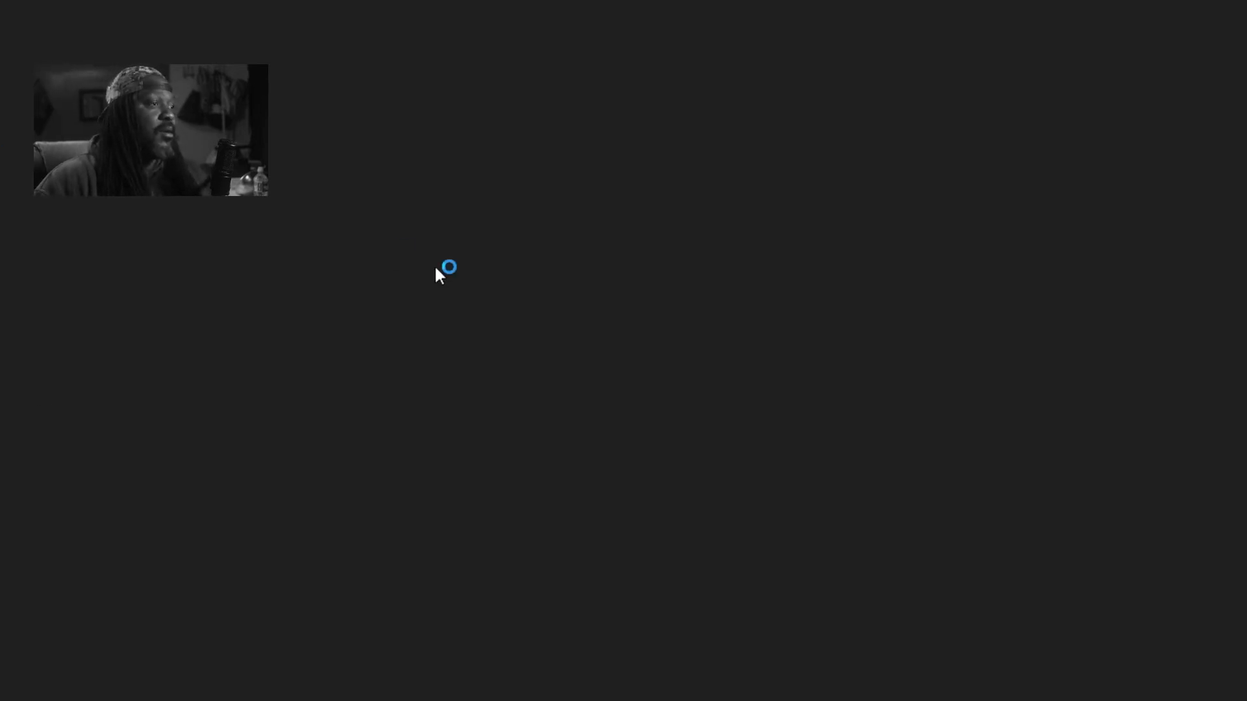
scroll(136, 350, "down", 7)
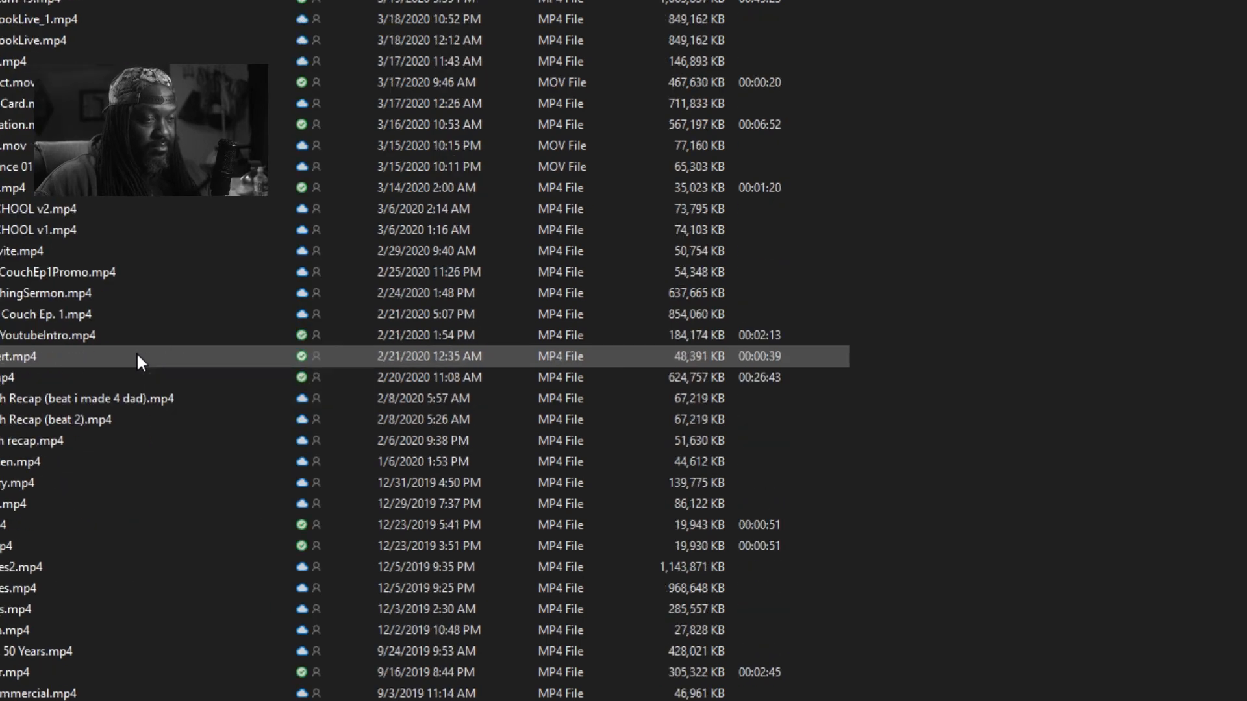
scroll(107, 351, "up", 8)
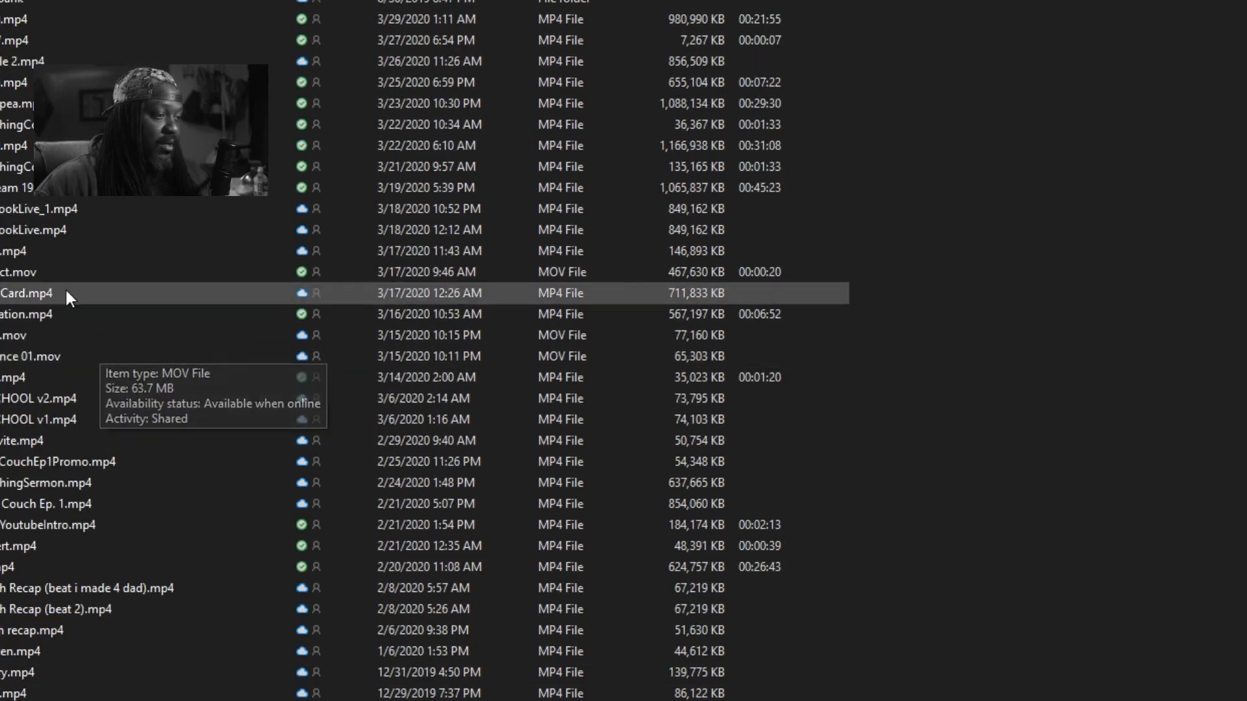
scroll(65, 292, "down", 2)
scroll(61, 302, "down", 1)
scroll(65, 337, "down", 3)
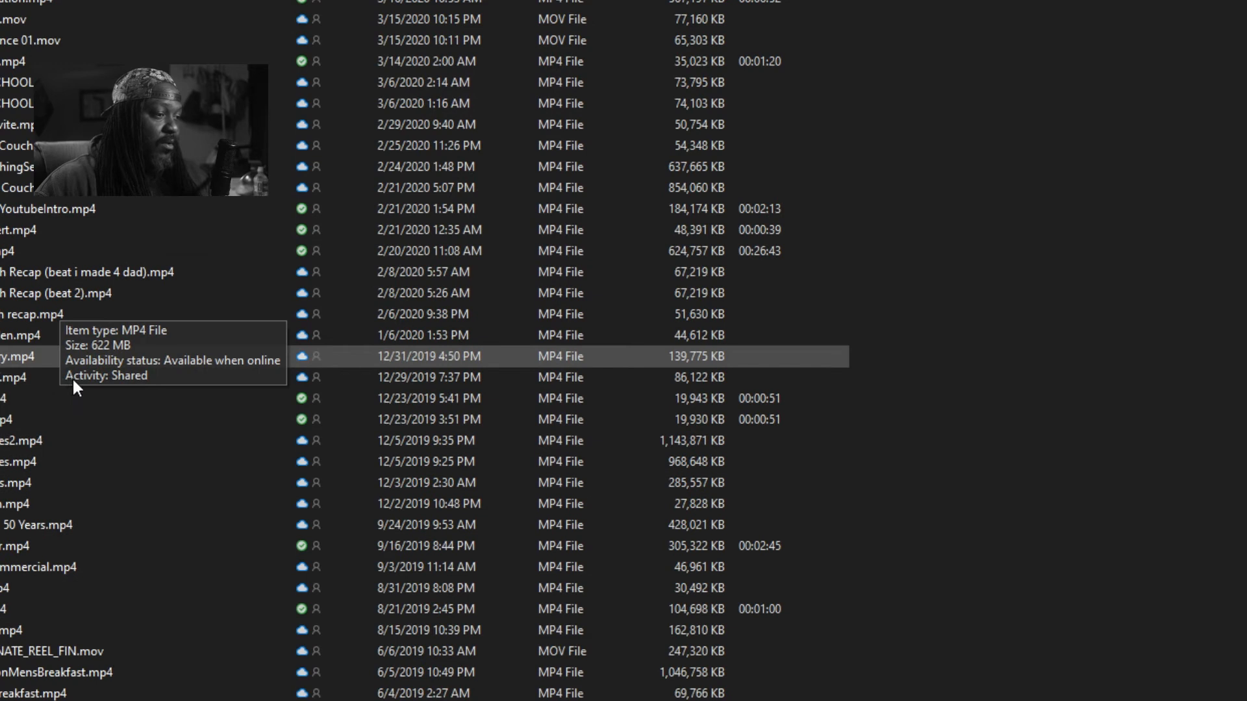
scroll(78, 454, "down", 4)
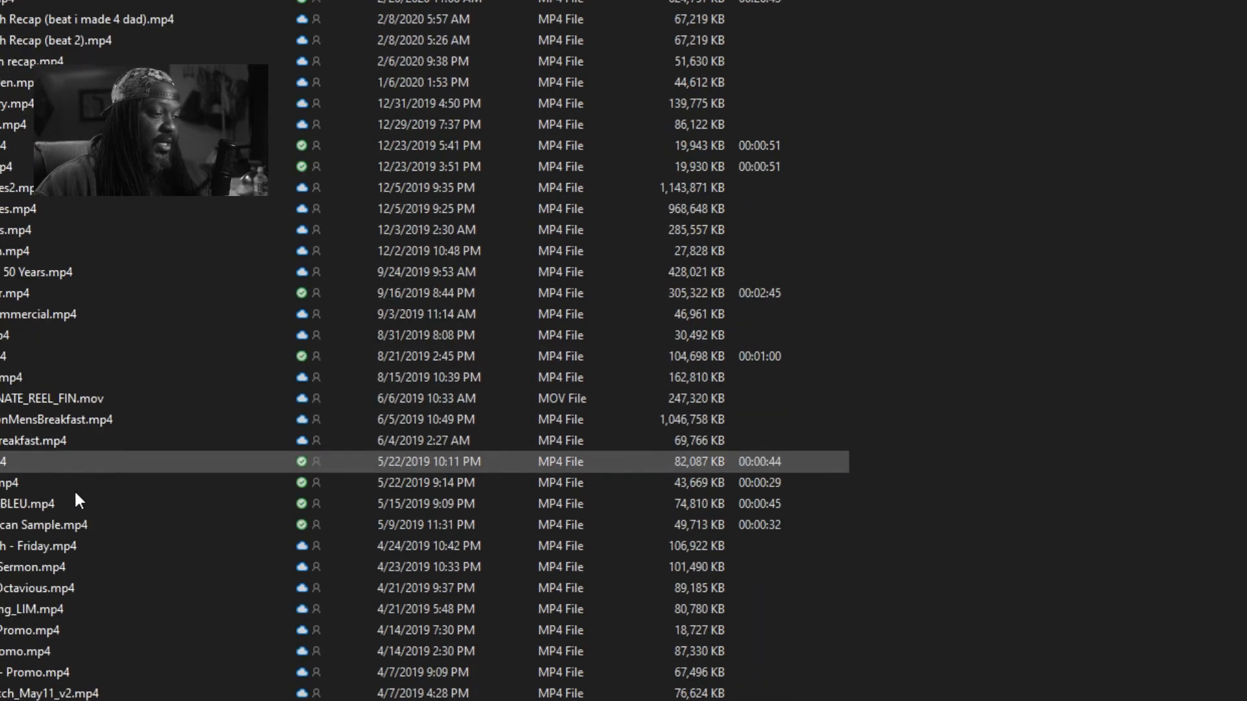
scroll(74, 422, "down", 15)
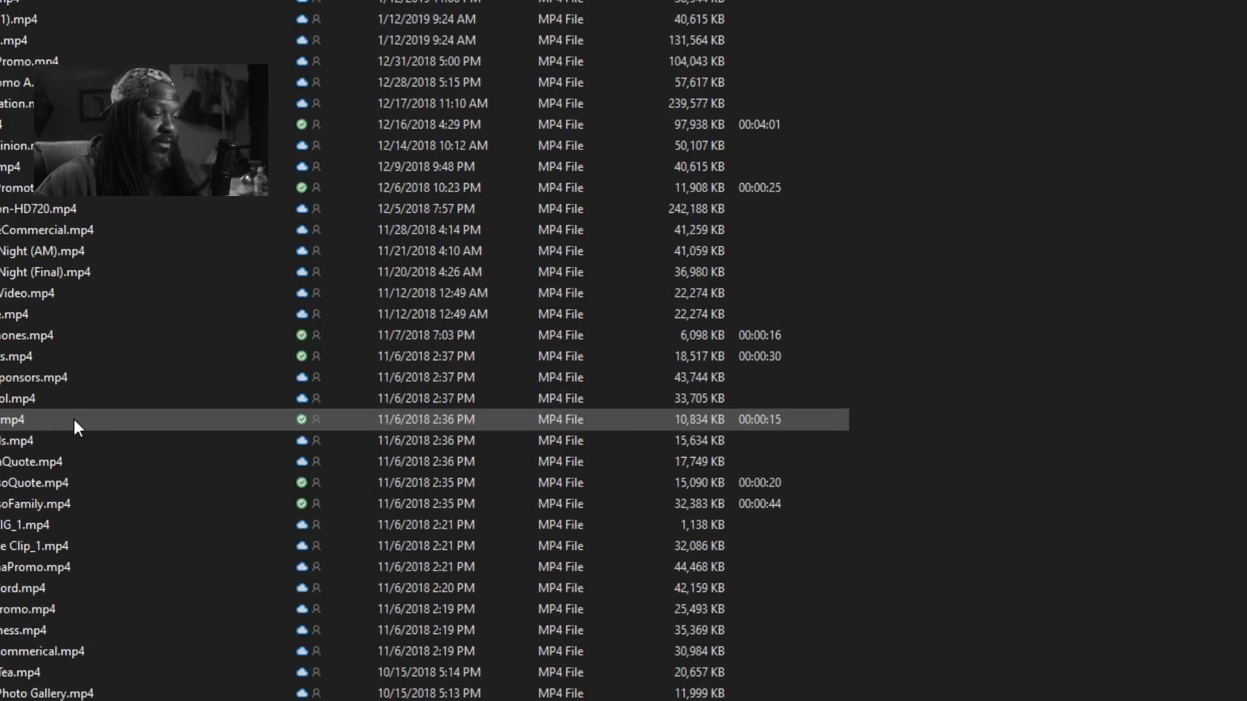
Find the exported Mar29.mp4 in the VIDEO PORTFOLIO folder and play it, moving the player window fully into view
scroll(389, 351, "up", 4)
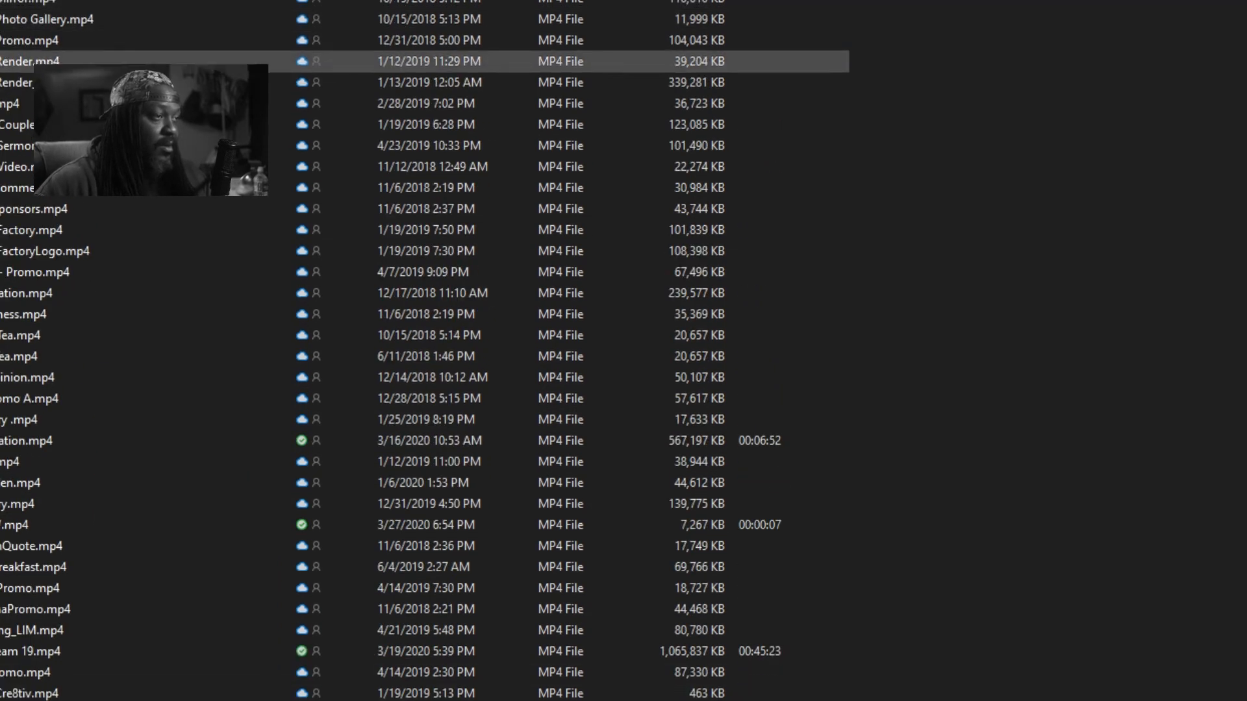
scroll(164, 585, "up", 1)
scroll(163, 584, "down", 3)
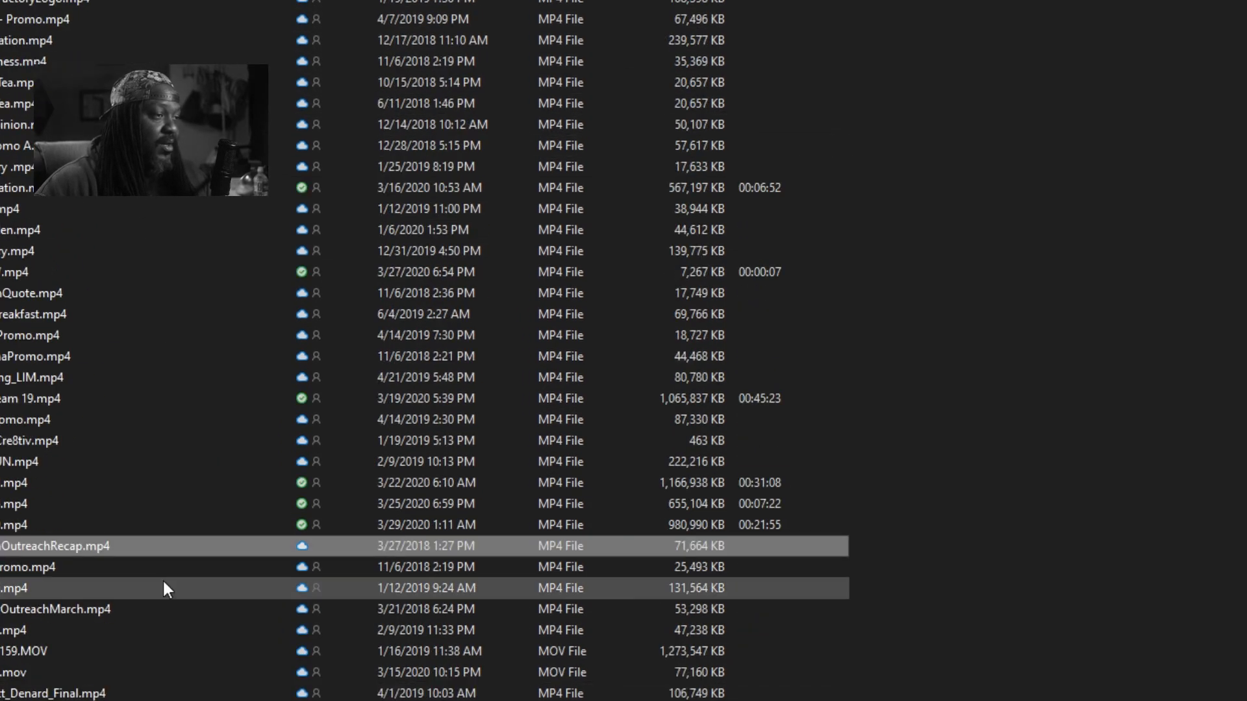
double_click(91, 525)
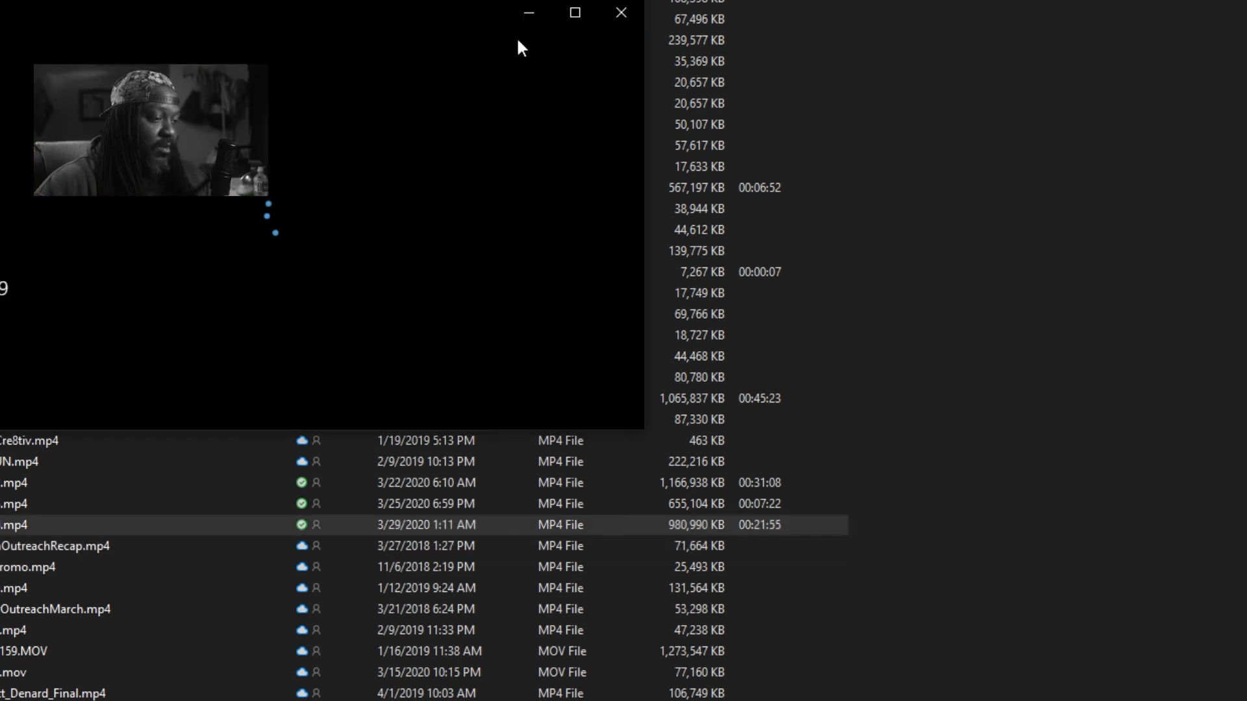
left_click_drag(440, 3, 796, 65)
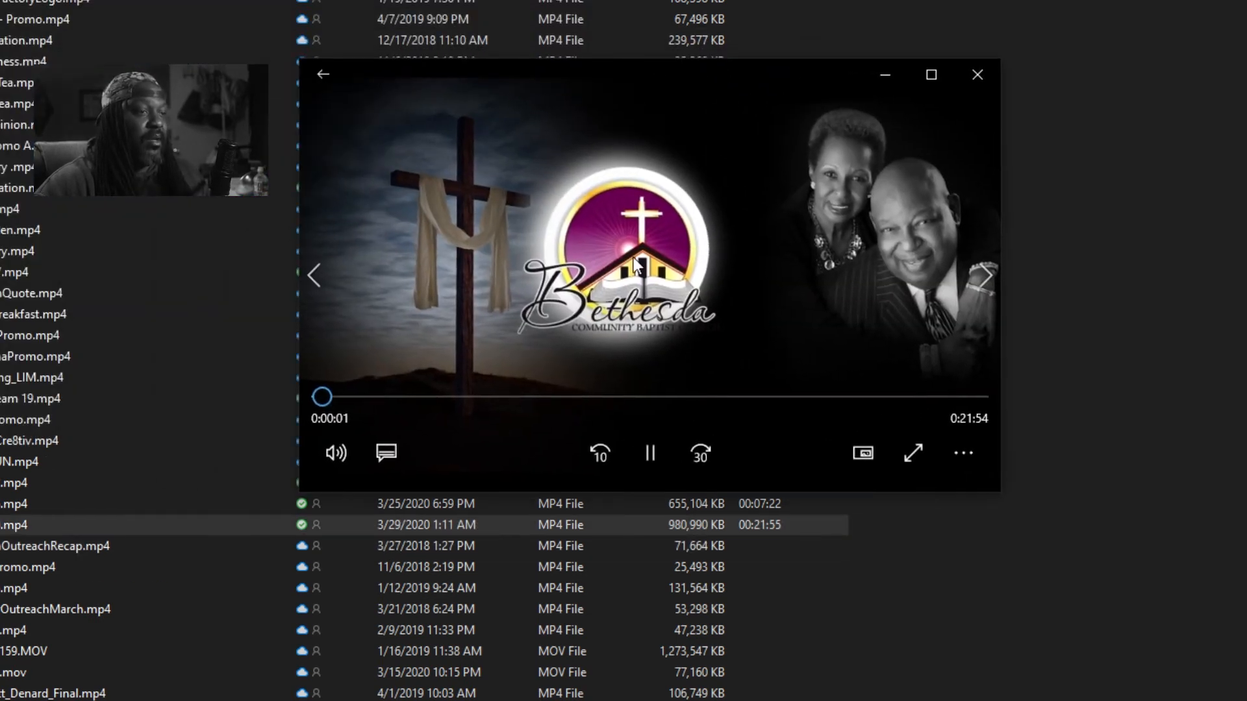
Maximize the video player and bring it back to the front to examine the picture quality of Mar29.mp4
left_click(337, 452)
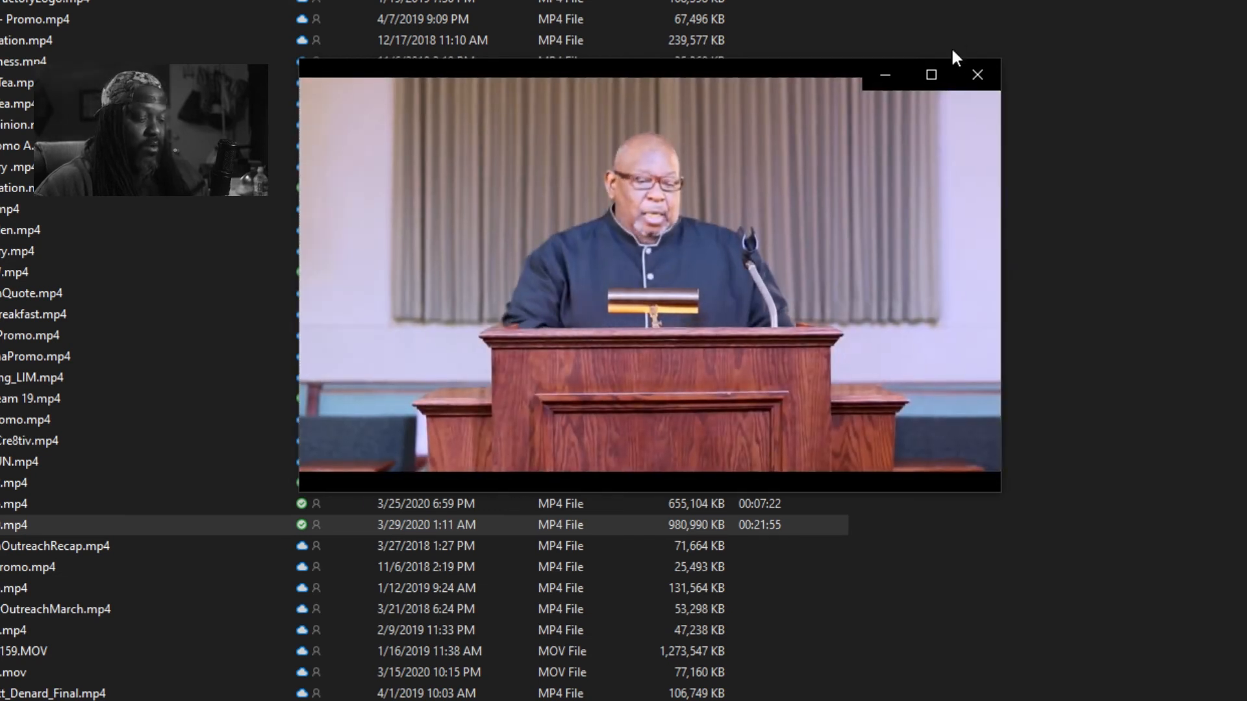
left_click(931, 74)
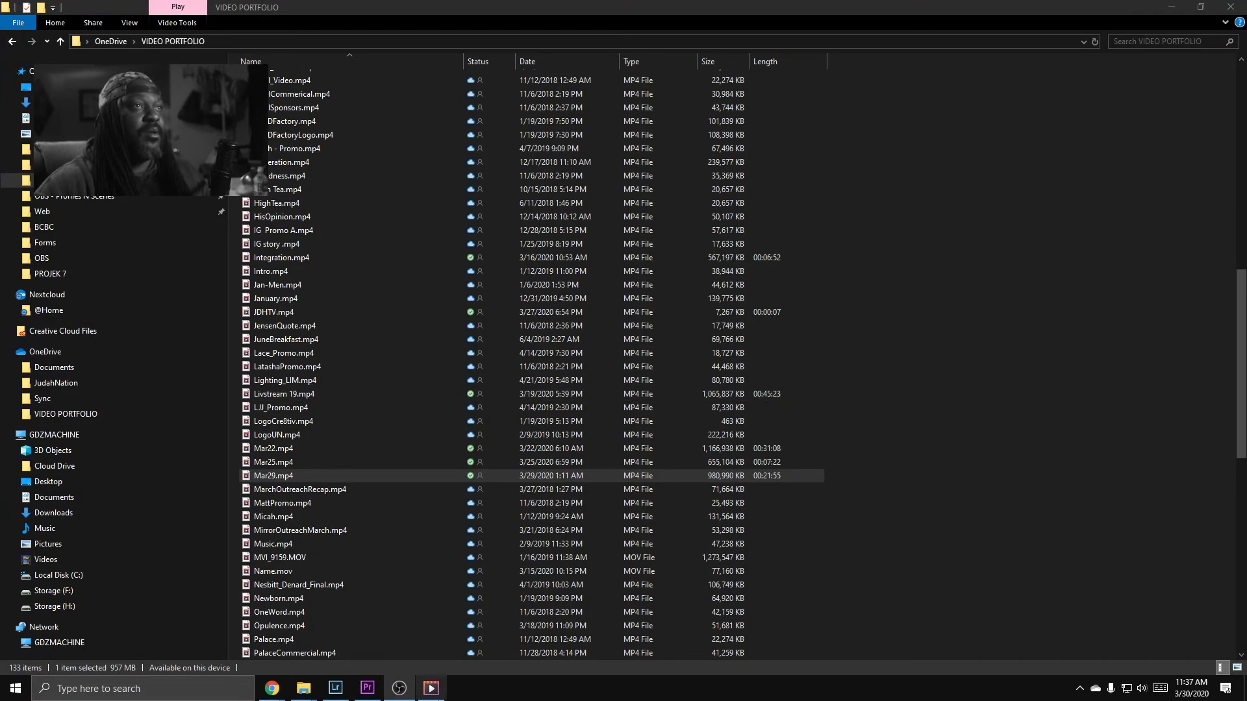
left_click(431, 691)
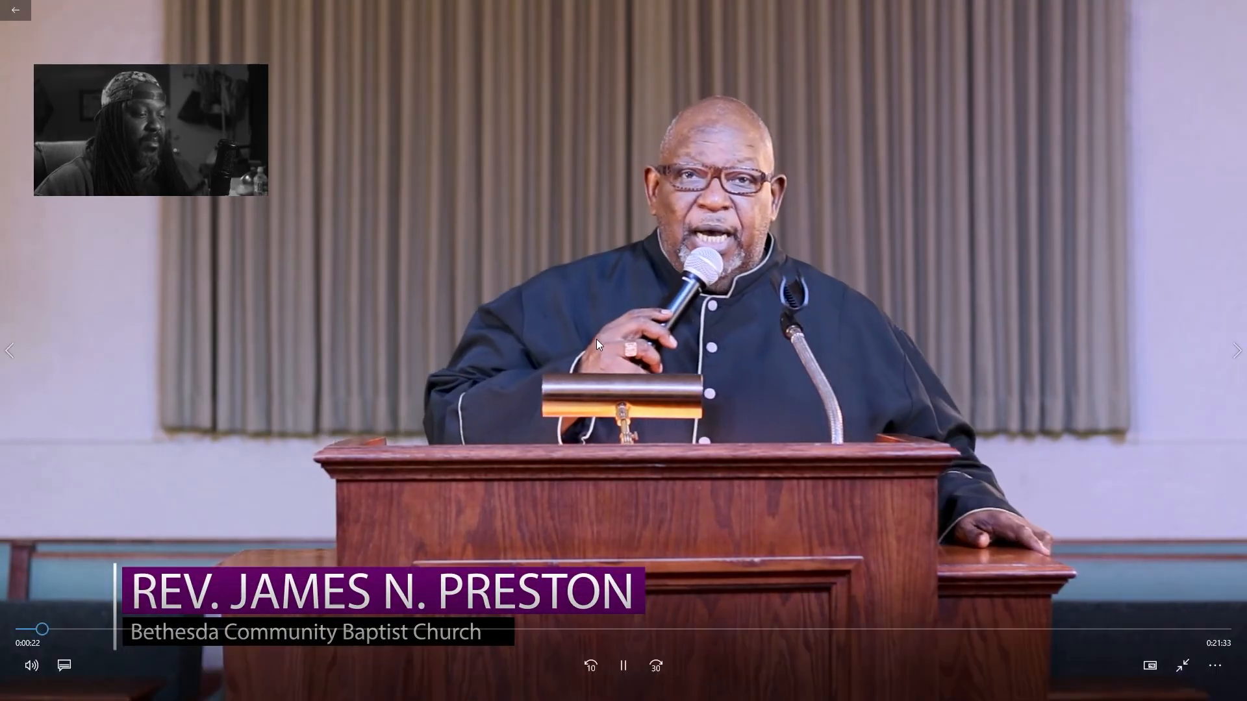